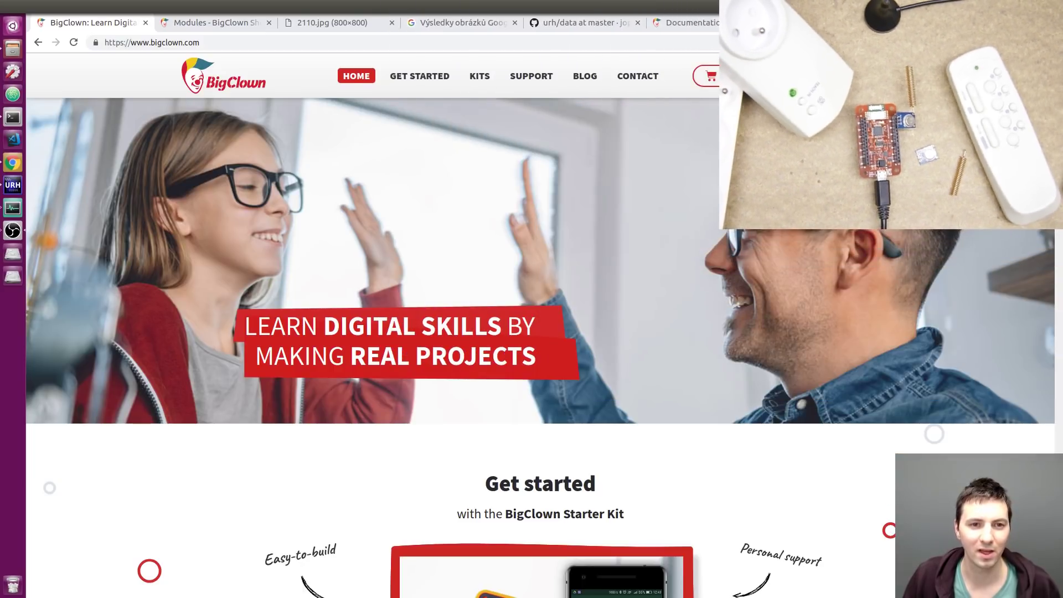
Browse the BigClown Shop Modules product grid, then view the R433D receiver module photo
click(249, 26)
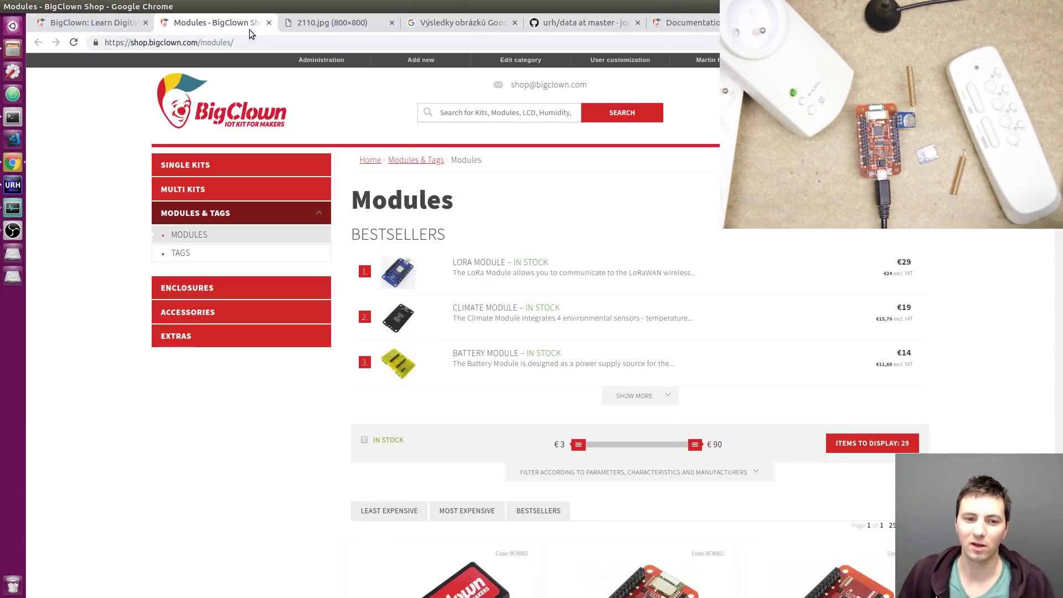
scroll(334, 331, down, 5)
scroll(334, 336, up, 2)
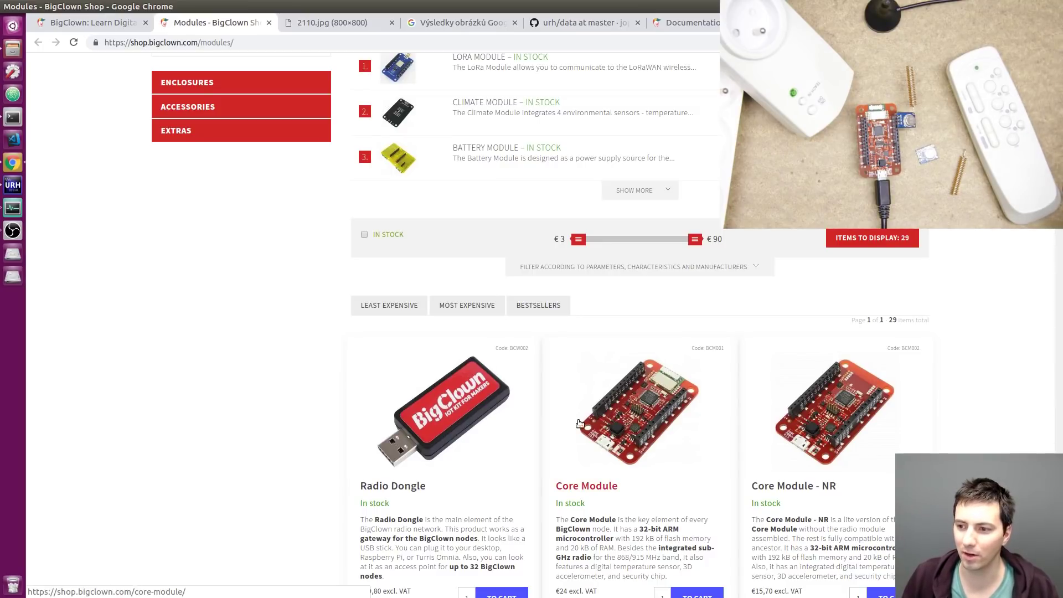
scroll(646, 419, down, 20)
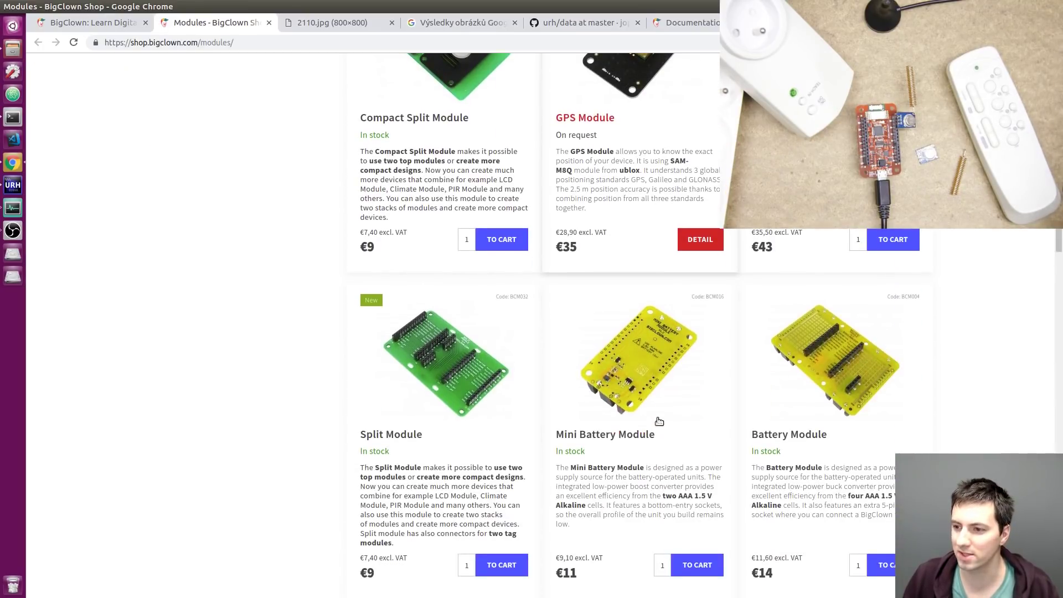
scroll(648, 396, down, 20)
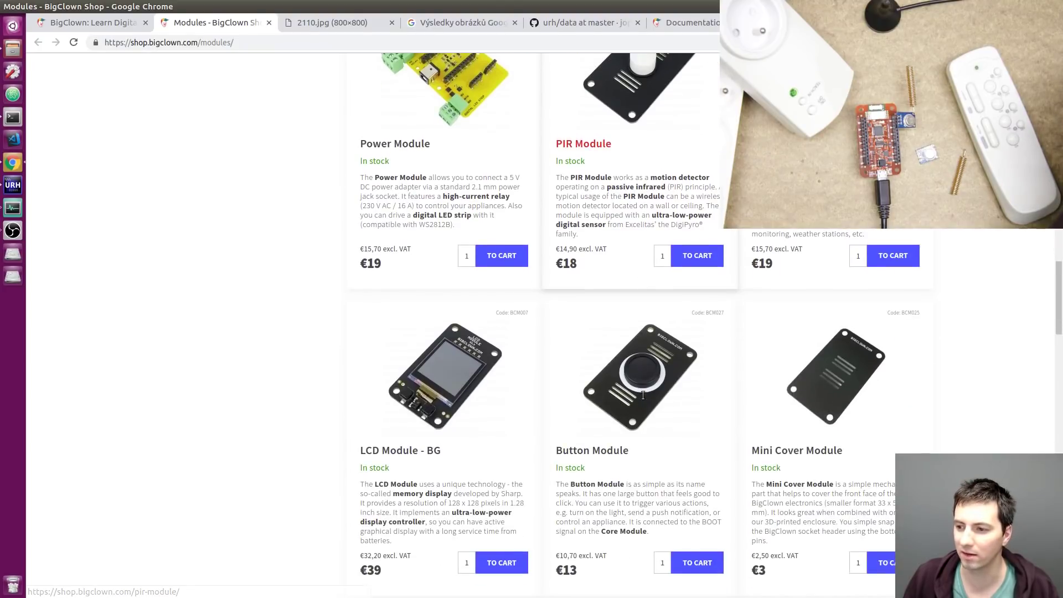
scroll(641, 437, up, 5)
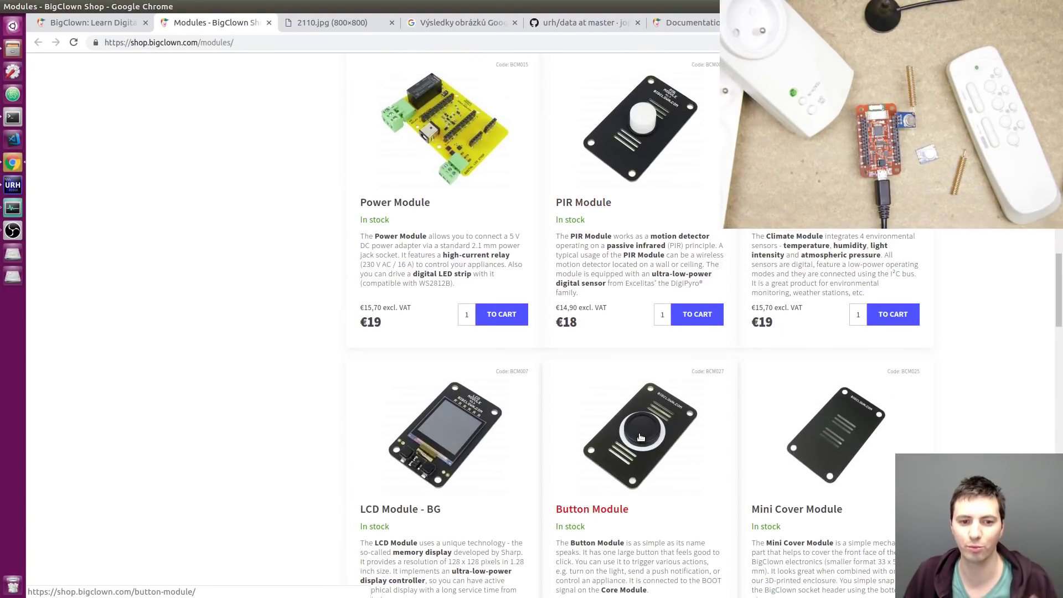
scroll(640, 438, up, 20)
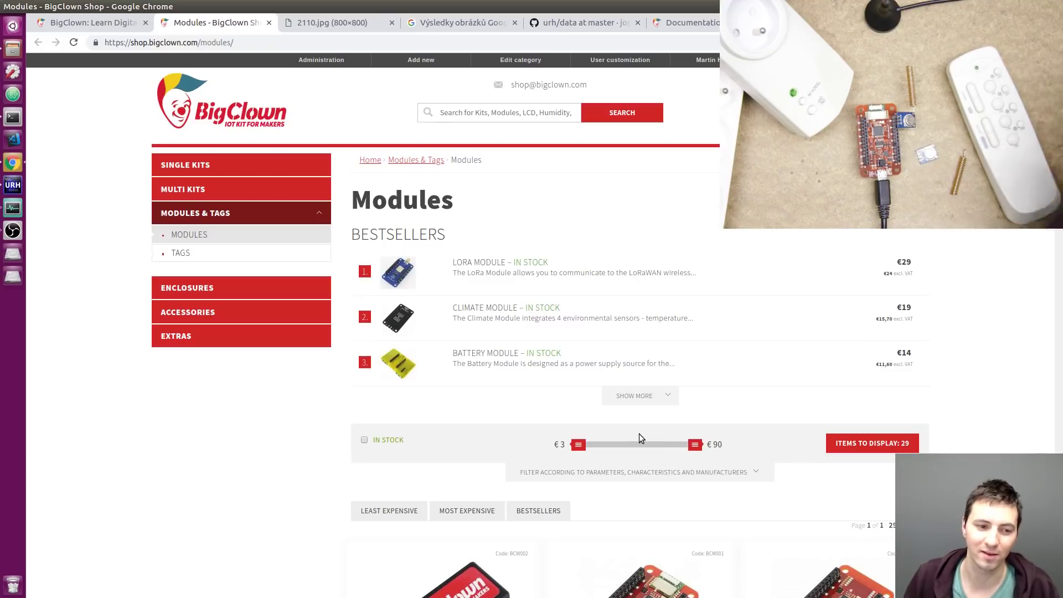
click(313, 26)
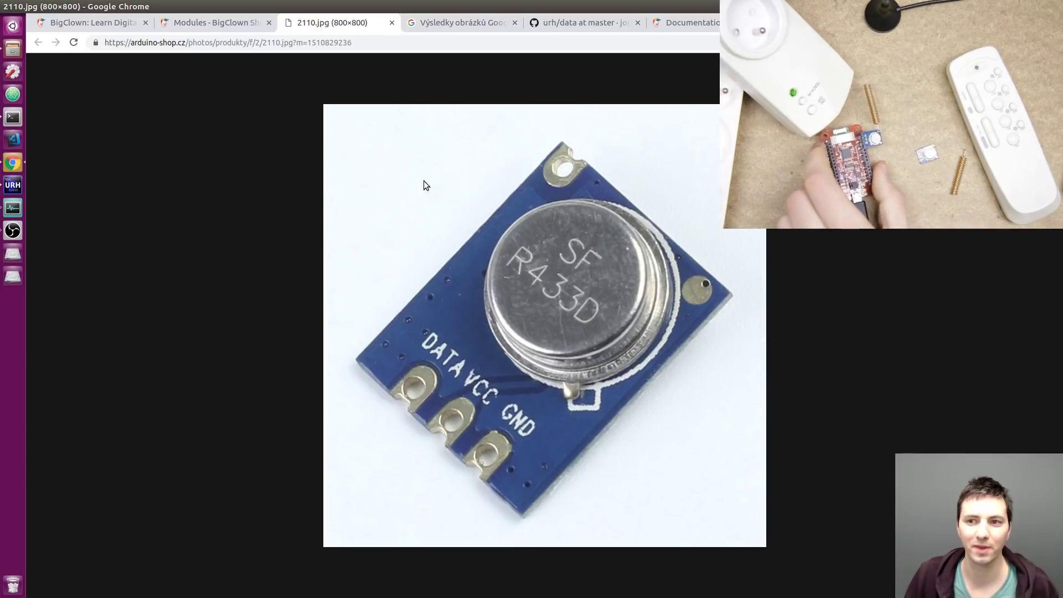
View the FS1000A transmitter module image, then go to the URH repository tab
click(456, 23)
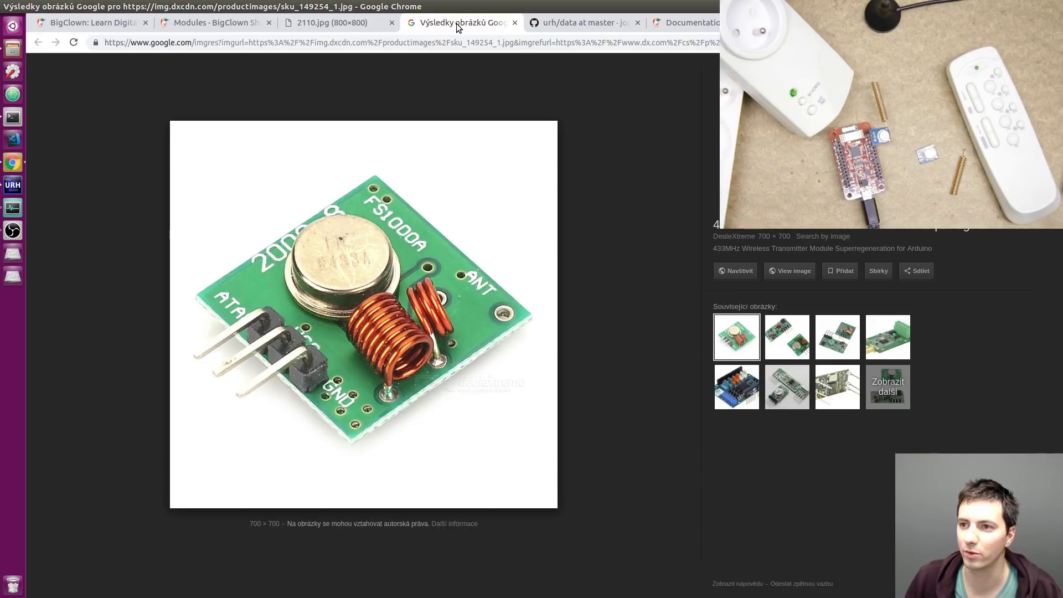
click(541, 24)
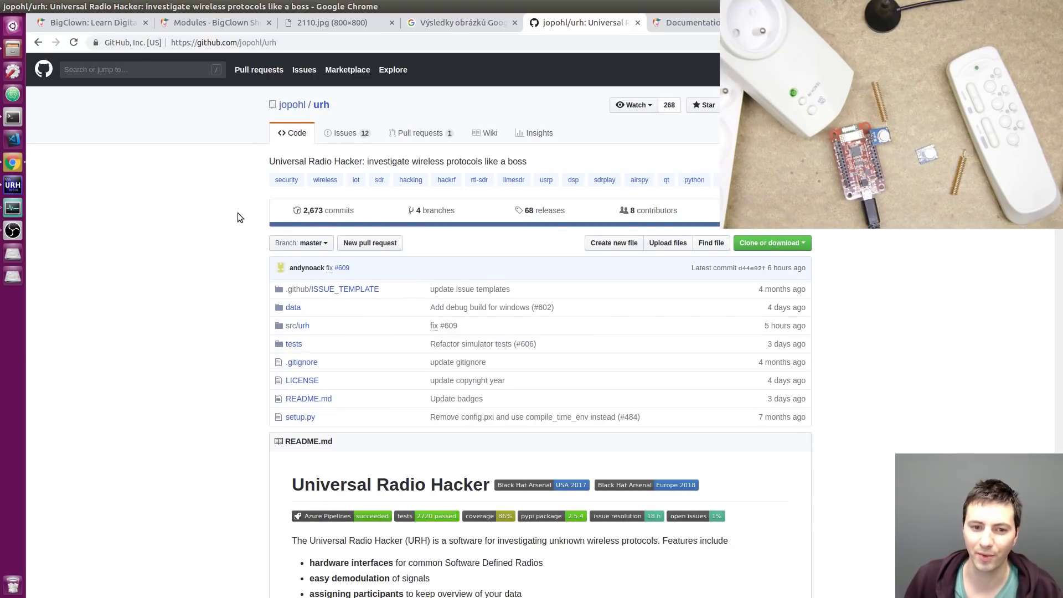
Read the URH README's Installation section and select its Linux pip install commands
scroll(238, 213, down, 2)
scroll(238, 213, down, 7)
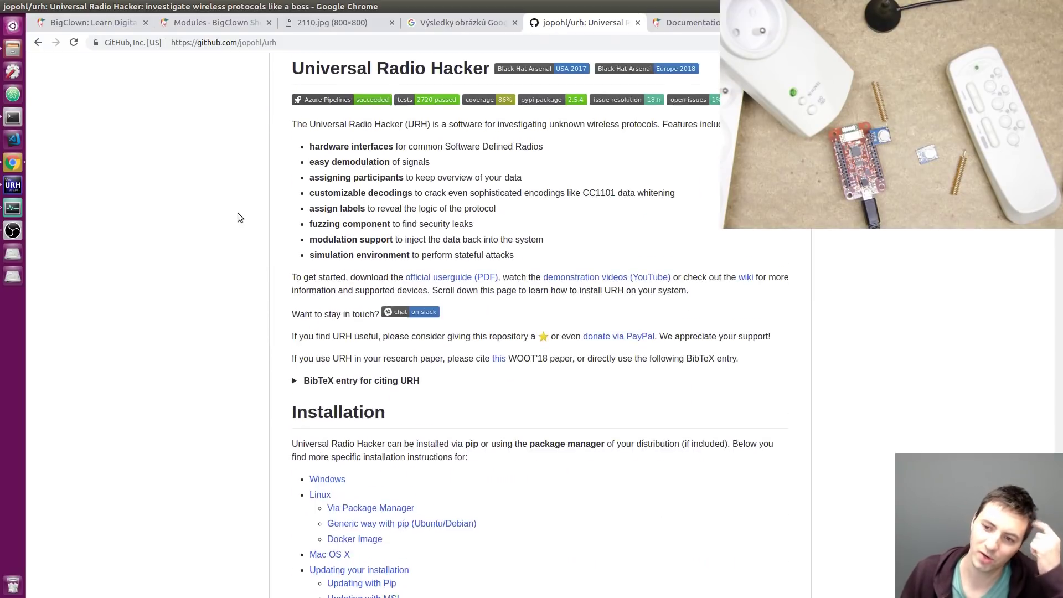
scroll(238, 216, up, 10)
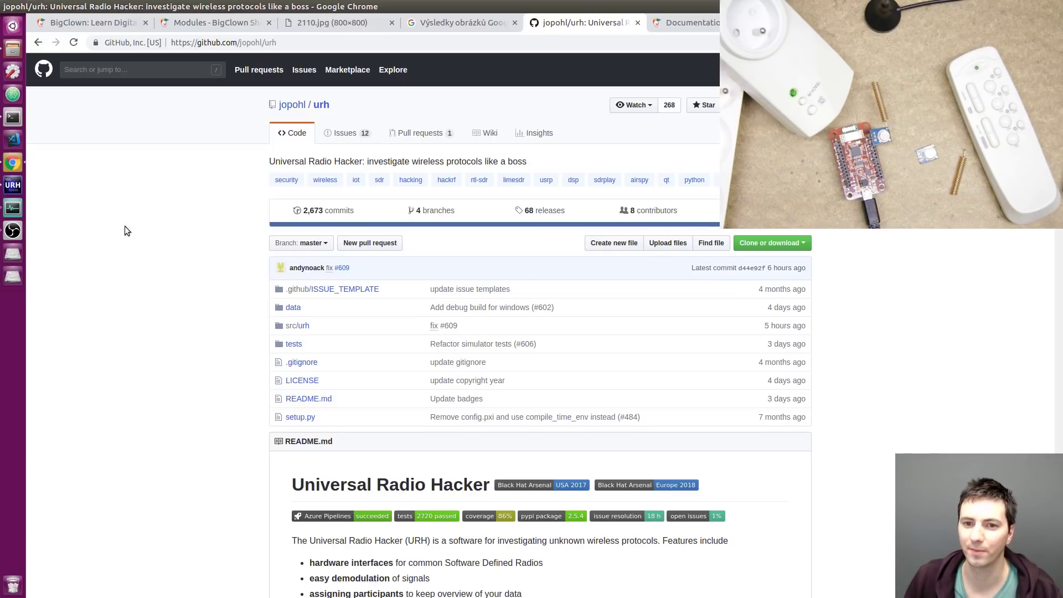
scroll(178, 349, down, 20)
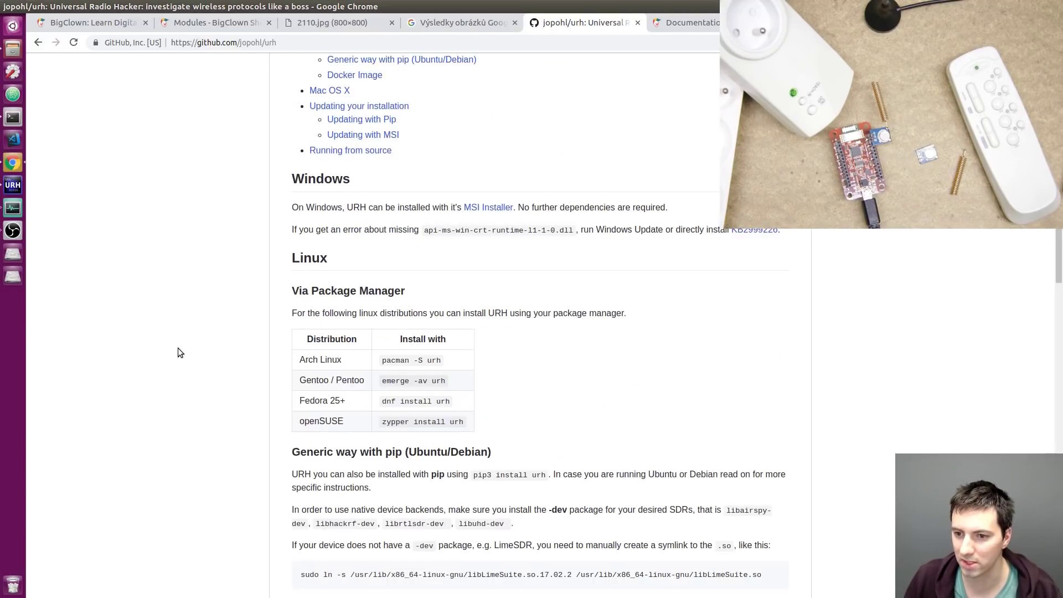
drag(361, 353, 396, 362)
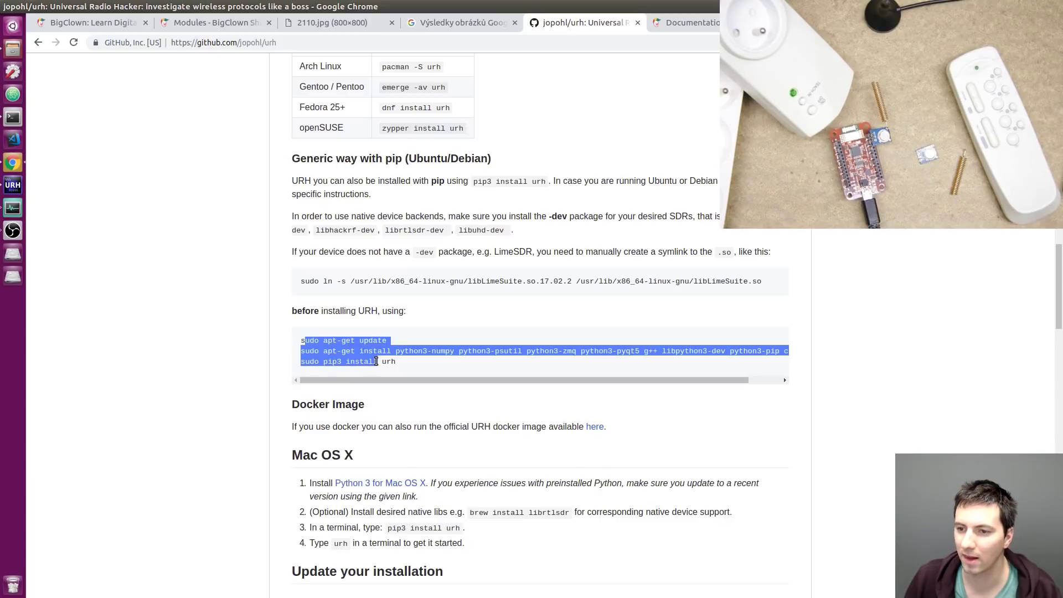
click(181, 368)
scroll(180, 368, up, 20)
scroll(180, 367, up, 4)
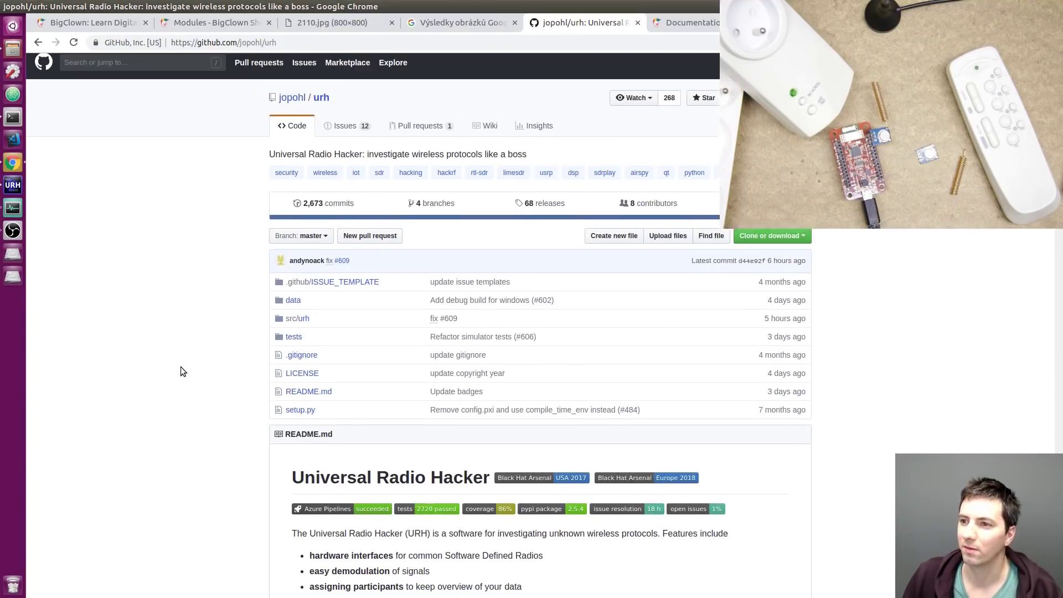
click(682, 25)
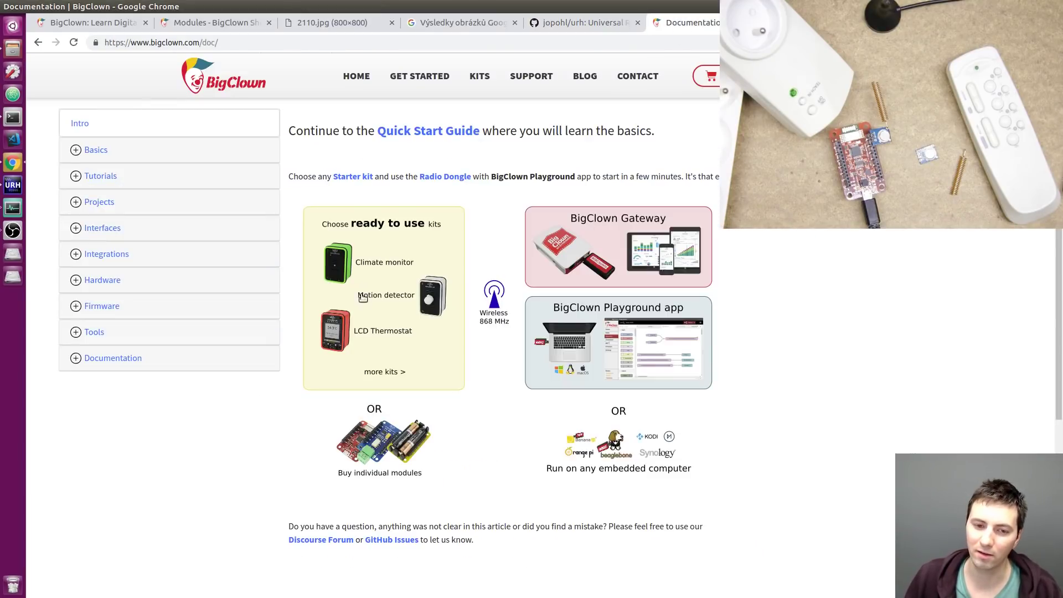
Open the Firmware Toolchain Setup article and jump to its Update on Ubuntu instructions
click(78, 307)
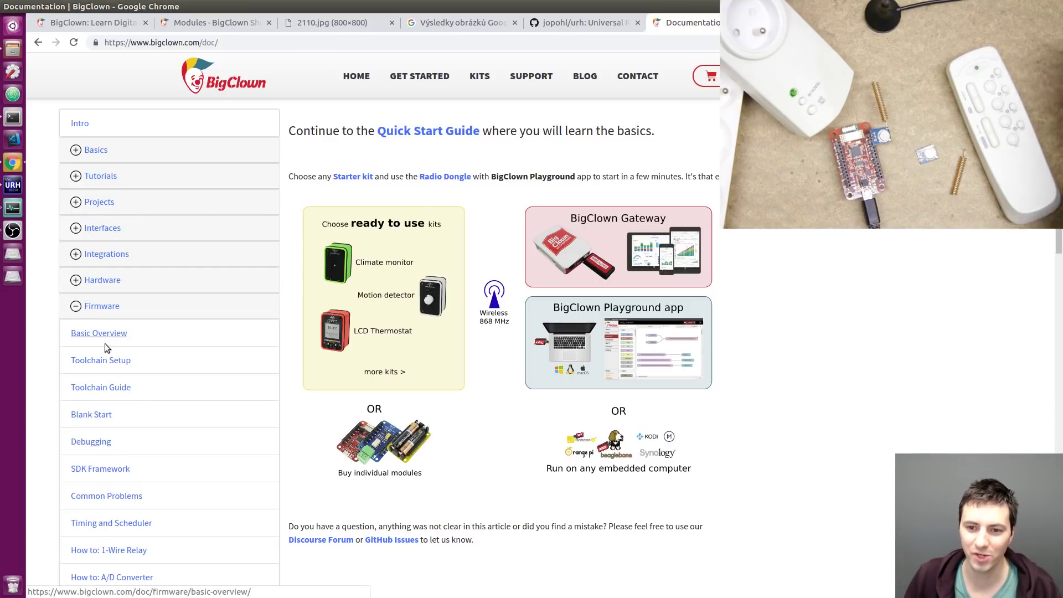
click(107, 361)
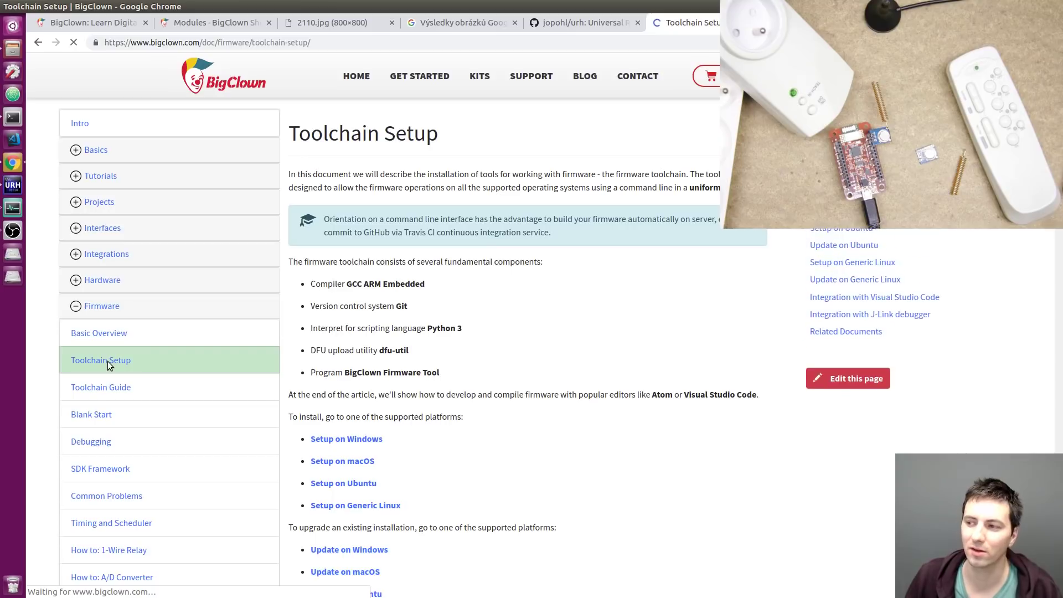
scroll(447, 329, down, 5)
scroll(448, 332, down, 5)
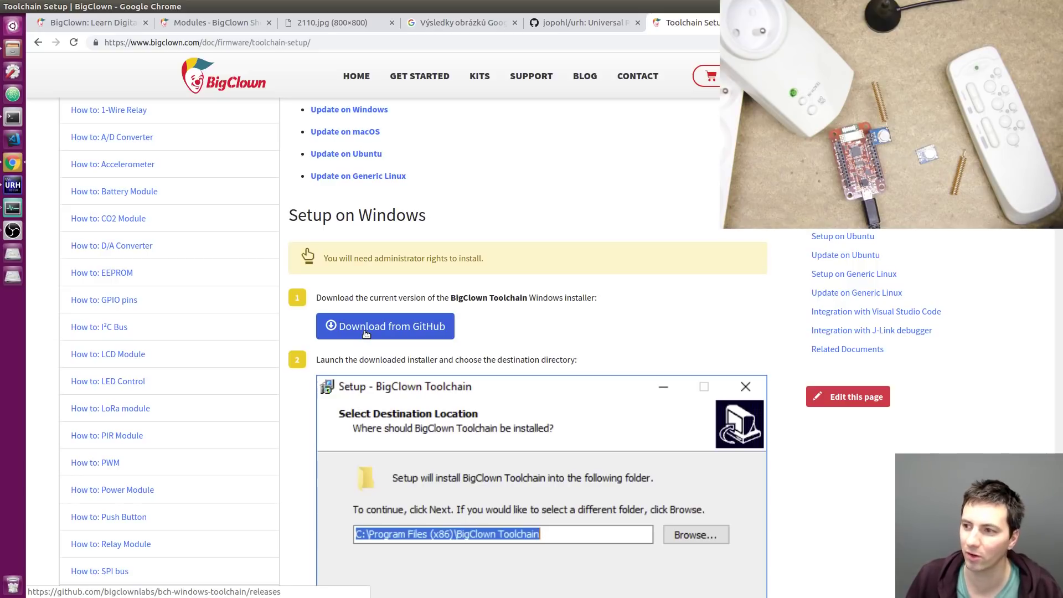
click(347, 153)
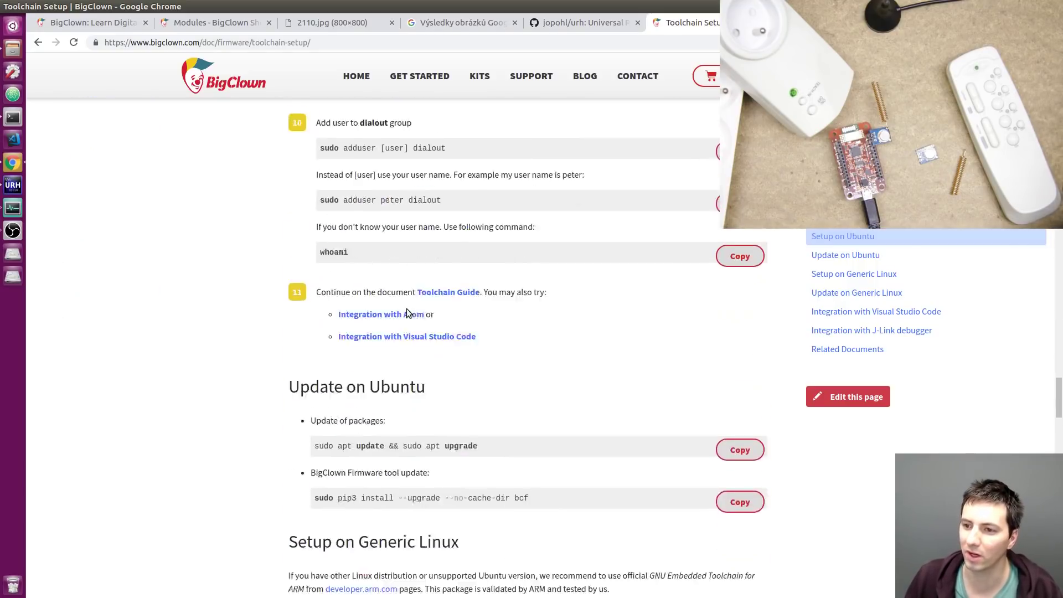
Scroll back to the top of Toolchain Setup and move to the bcf-rf-ook repository page
scroll(319, 169, down, 5)
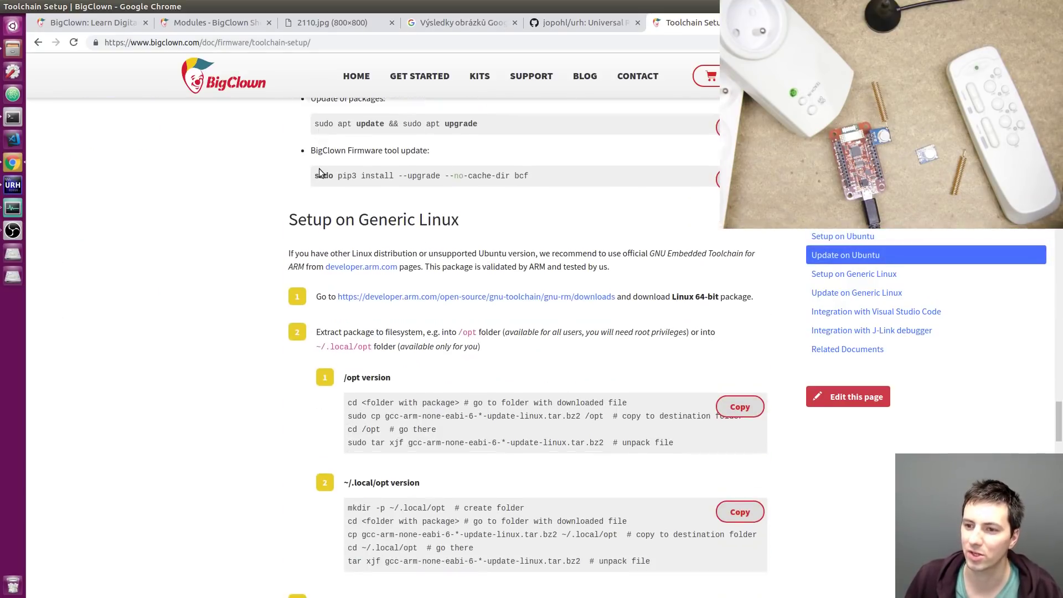
scroll(341, 297, up, 6)
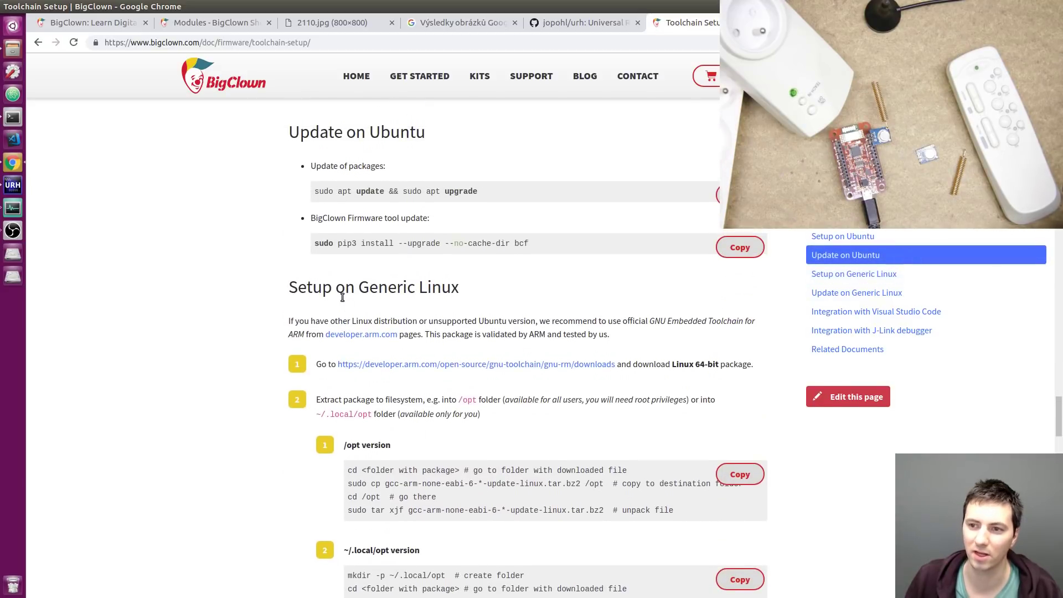
scroll(342, 297, up, 7)
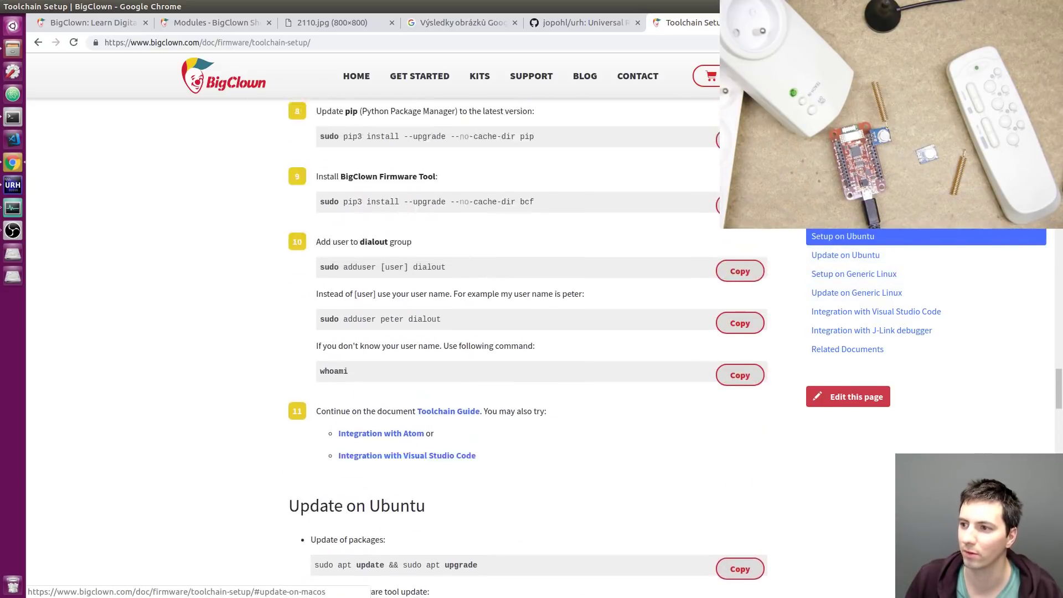
scroll(374, 356, up, 20)
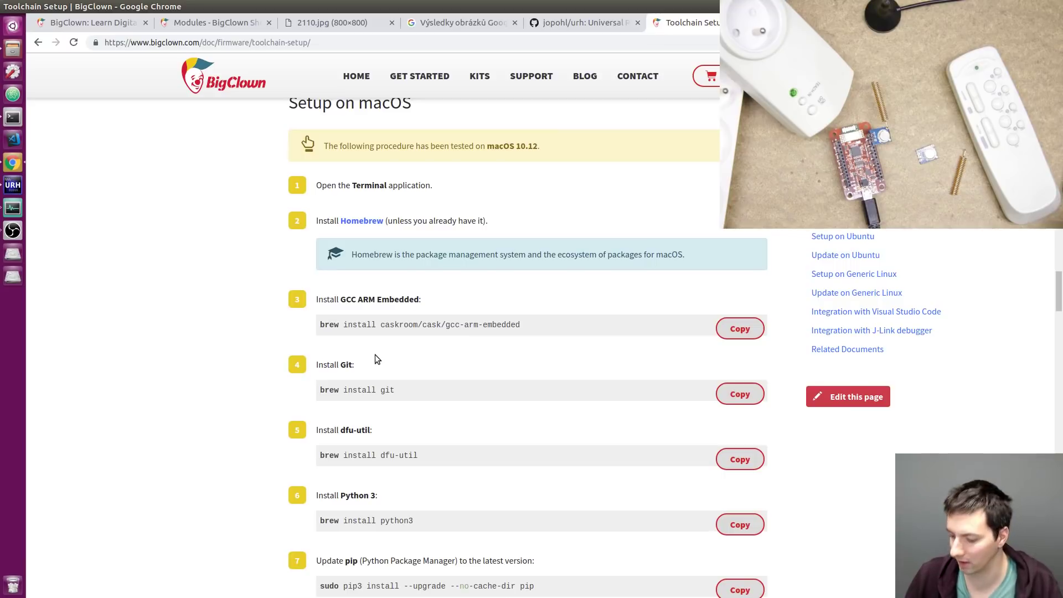
scroll(374, 359, up, 20)
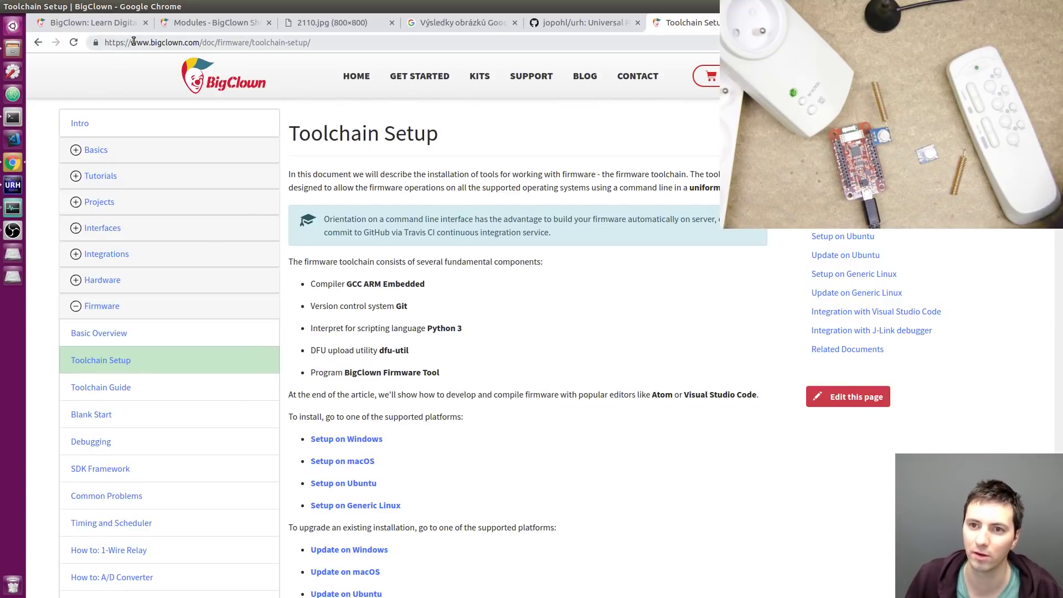
drag(132, 42, 195, 43)
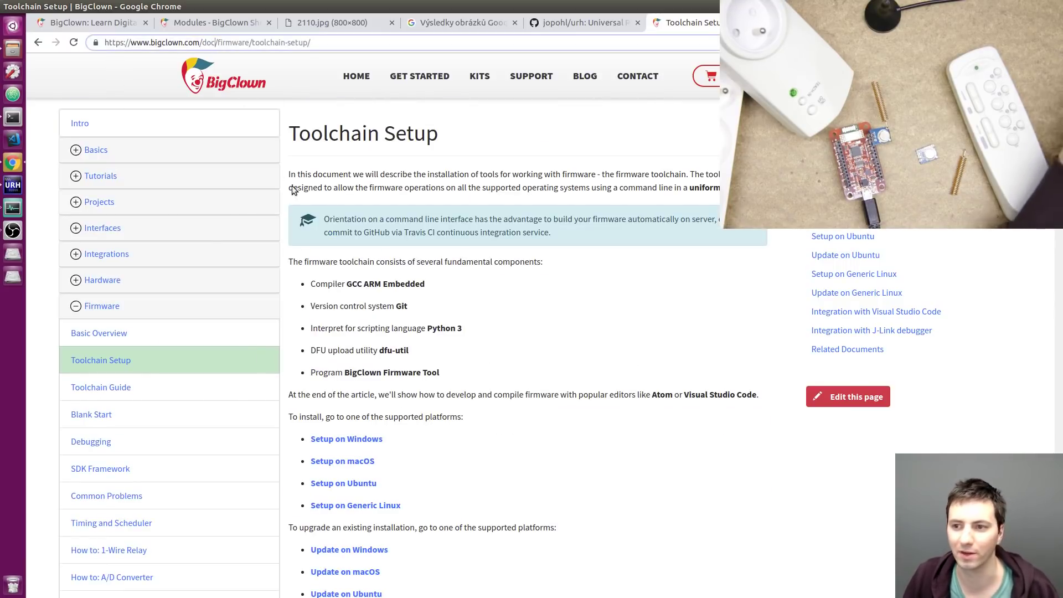
click(440, 175)
key(ctrl+Tab)
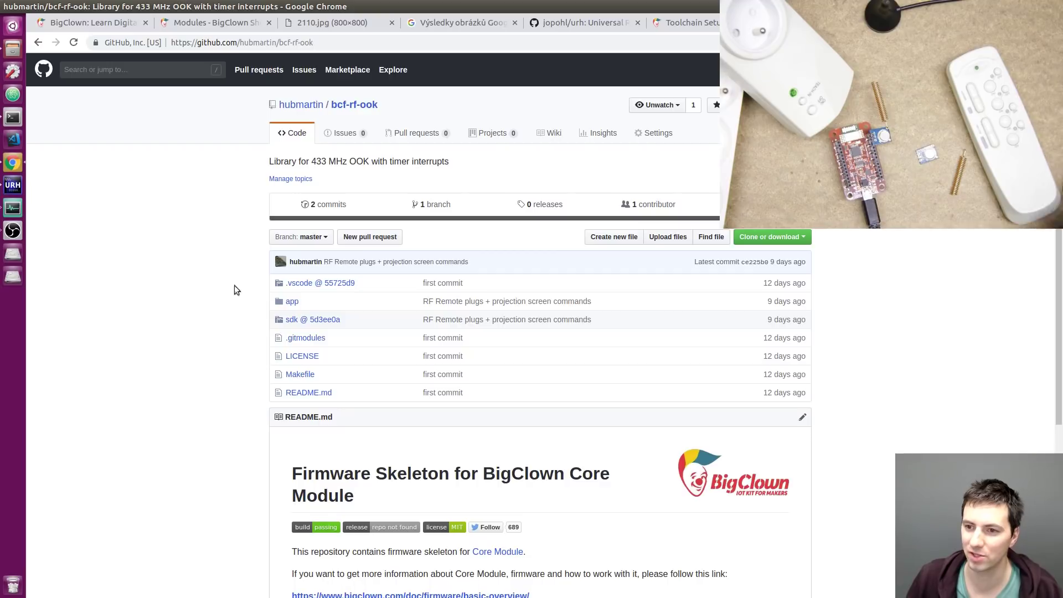
Copy the bcf-rf-ook SSH clone address and open a new terminal window
click(758, 242)
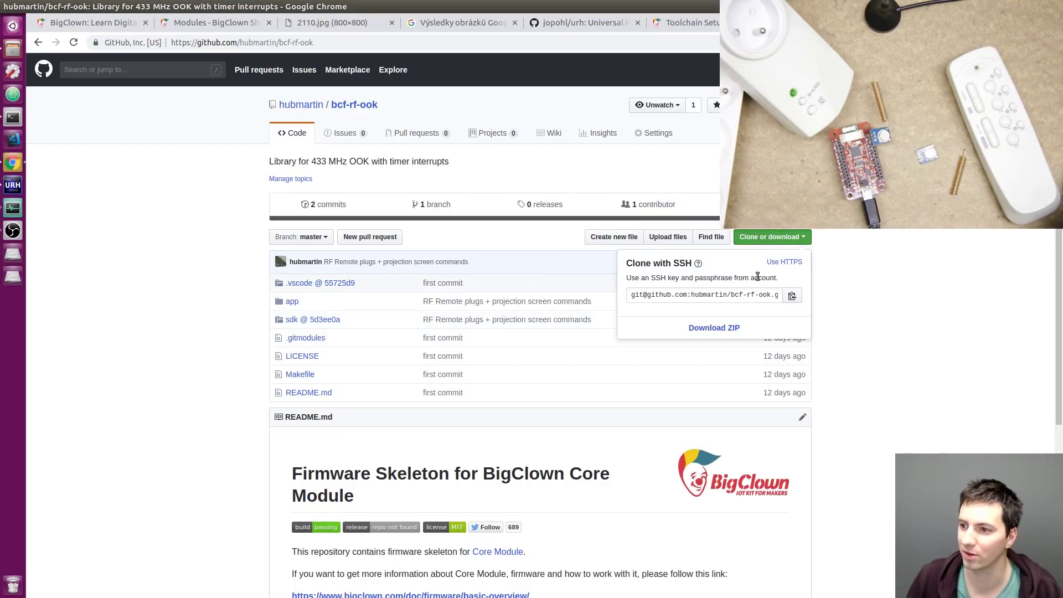
click(792, 298)
click(90, 151)
click(13, 118)
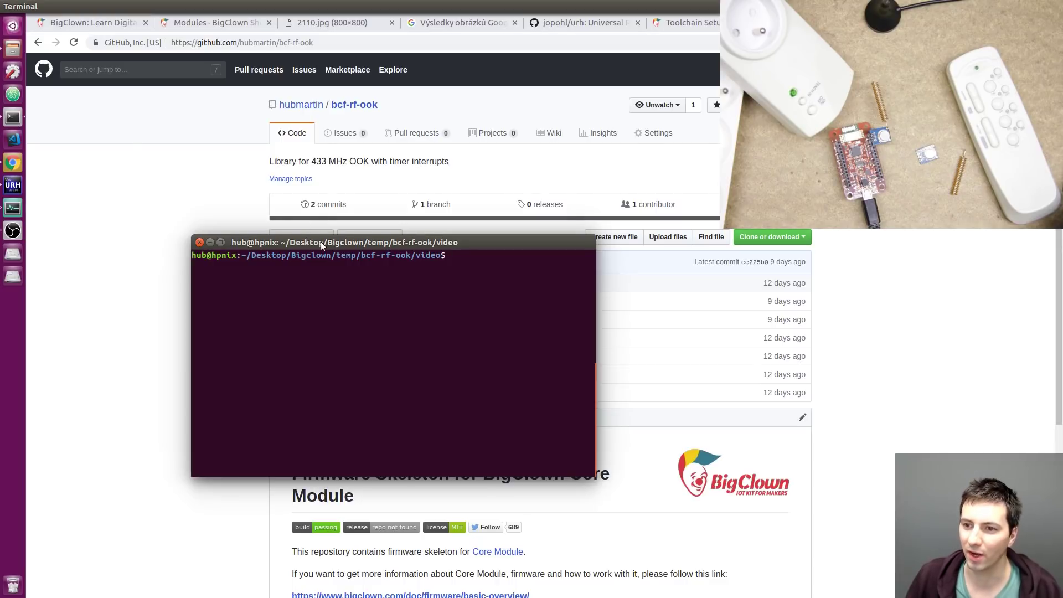
drag(322, 245, 287, 149)
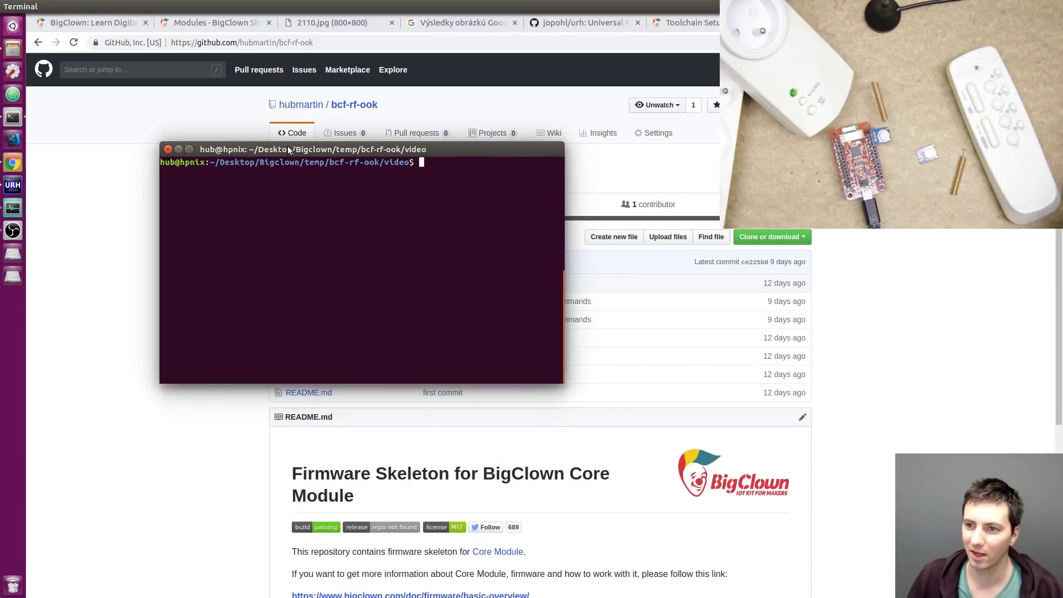
Run git clone --recursive on the pasted address, fixing the --recusive typo
text(git clone --recus)
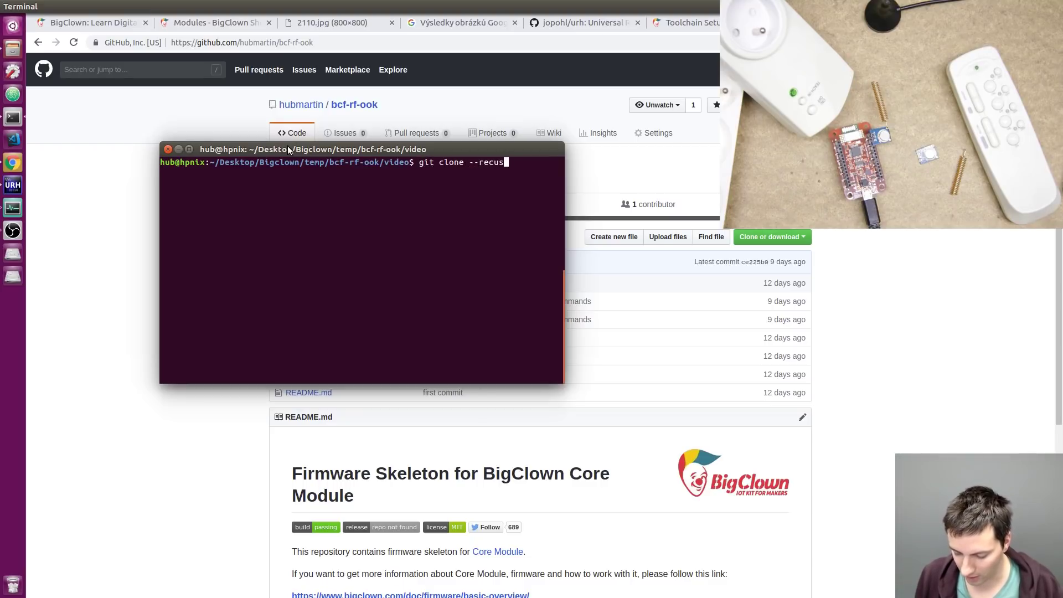
text(ive)
key(ctrl+shift+v)
key(Return)
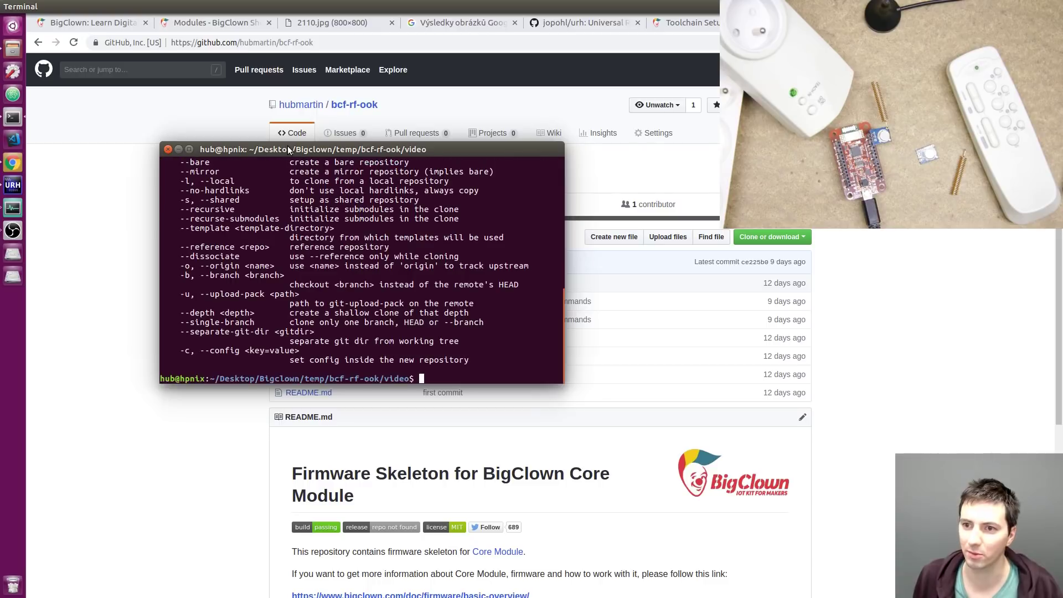
key(Up)
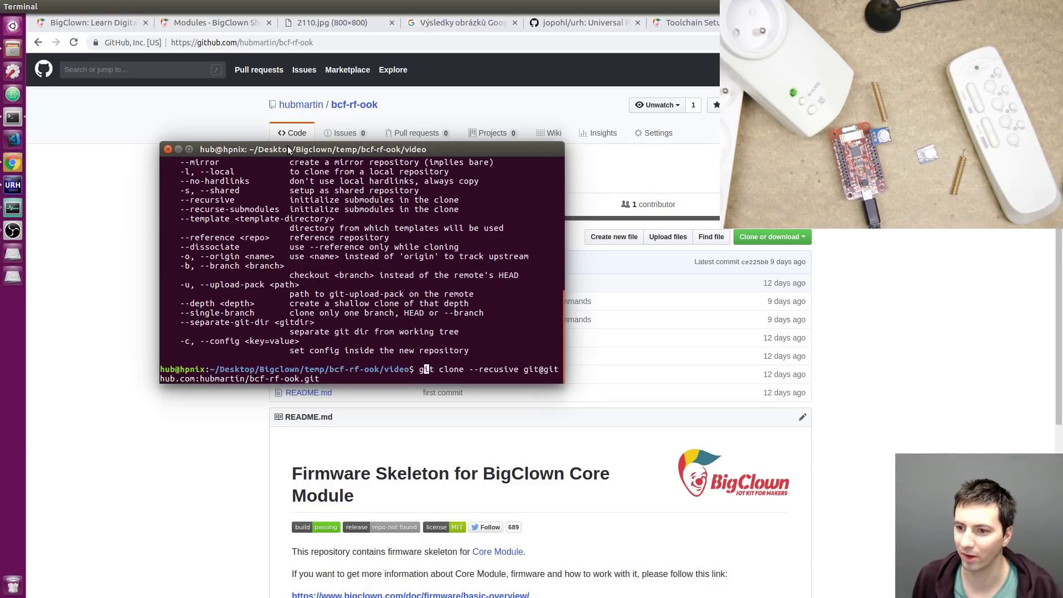
key(Right)
key(Right)
key(Right)
key(Right)
key(Right)
key(Right)
text(r)
key(Return)
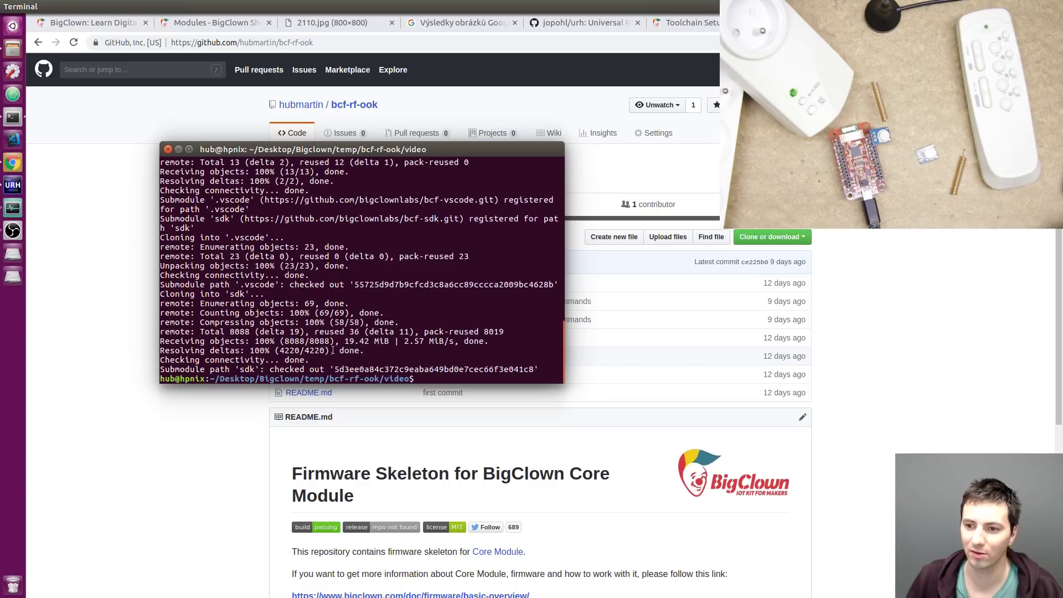
scroll(320, 347, up, 4)
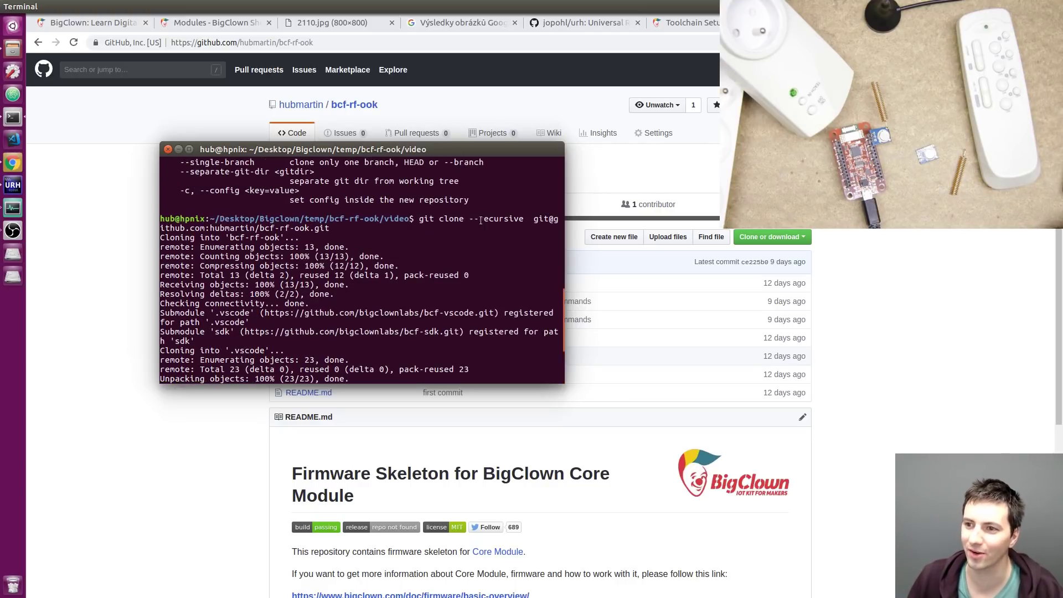
scroll(375, 248, down, 4)
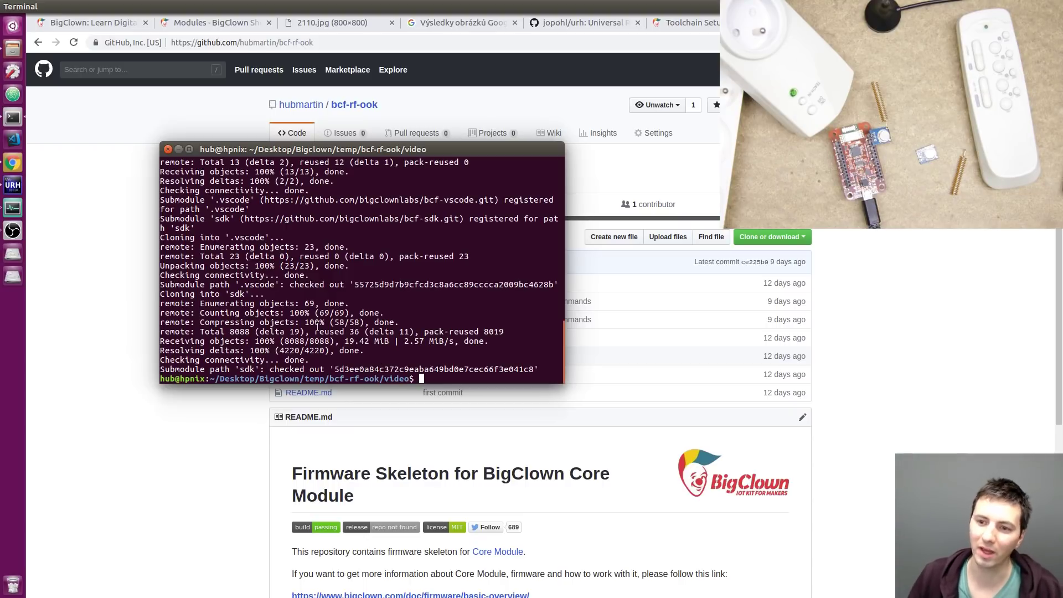
Launch URH and start a live RTL-SDR spectrum in the Spectrum Analyzer
click(12, 186)
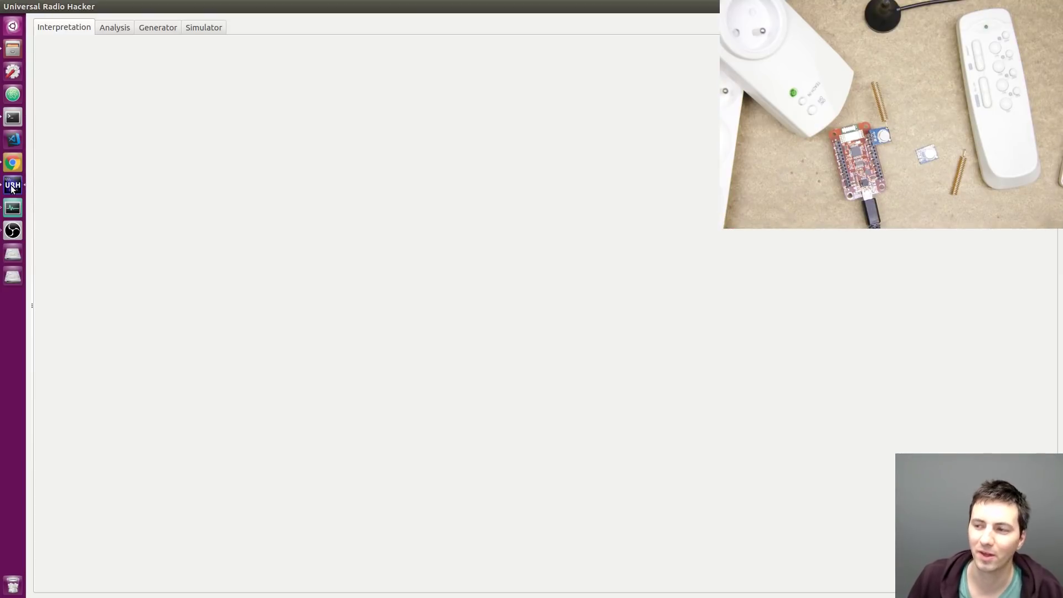
click(45, 6)
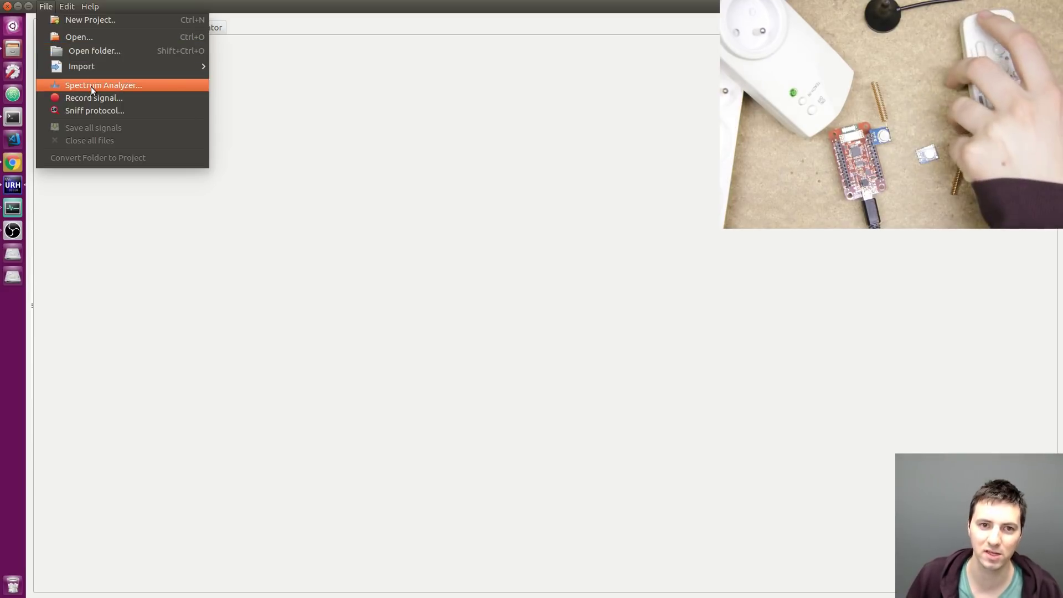
click(111, 85)
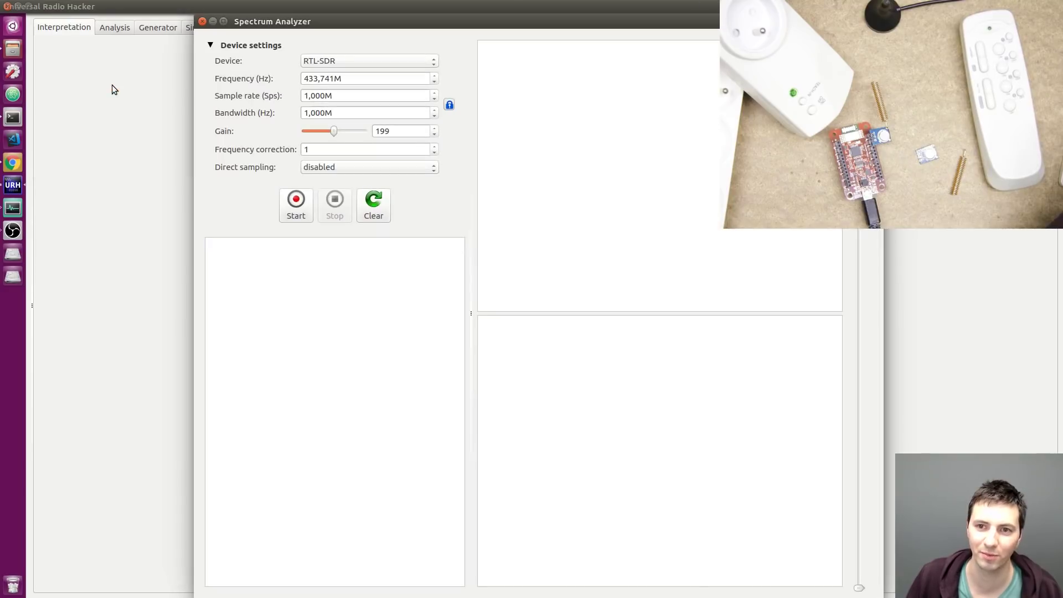
click(314, 65)
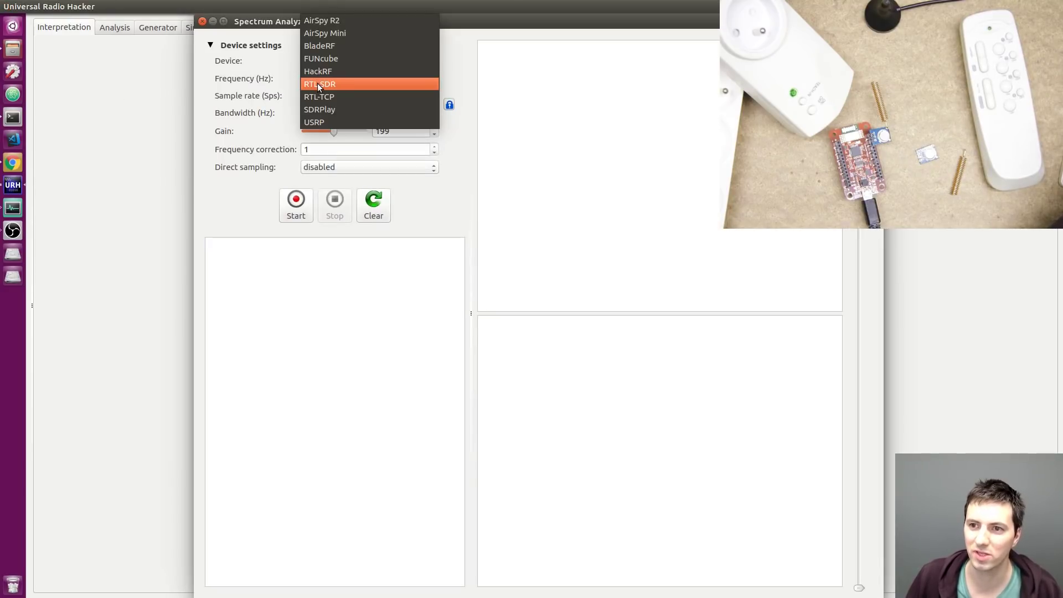
click(317, 83)
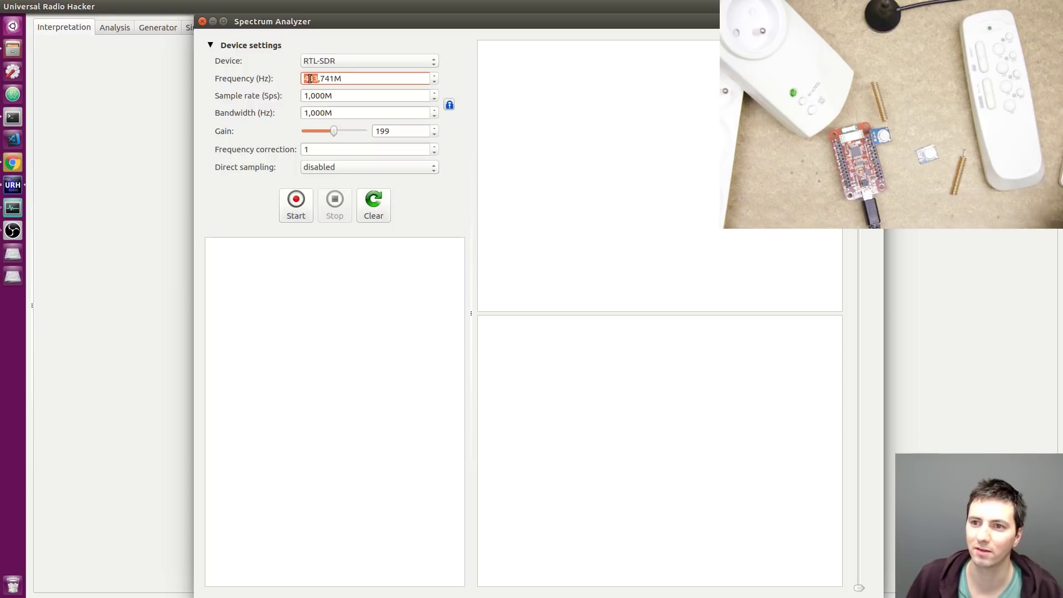
click(305, 213)
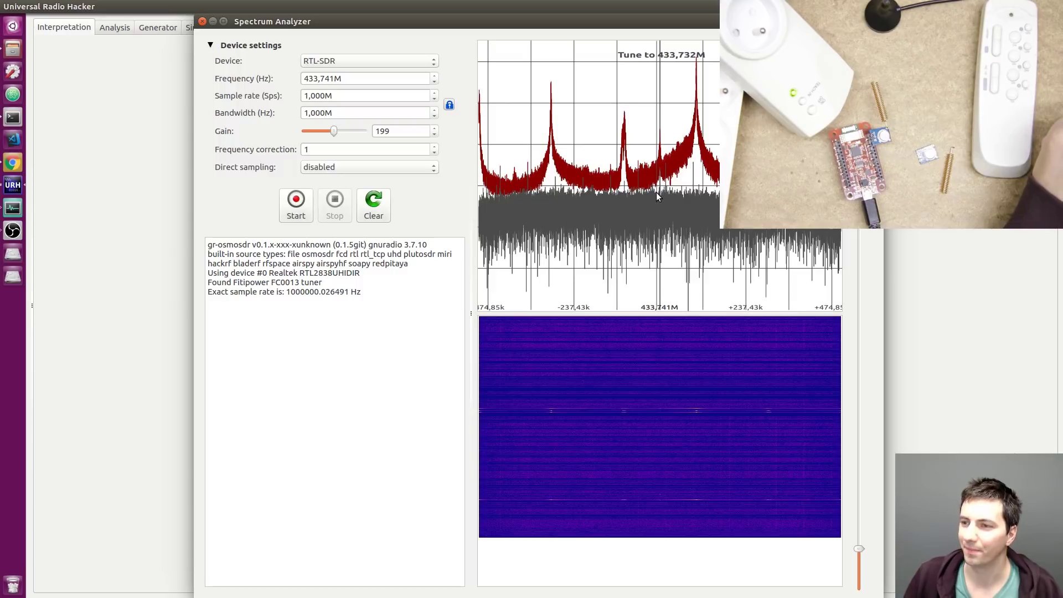
Tune to the remote's peak at 433,745M, stop receiving, and close the analyzer
click(697, 189)
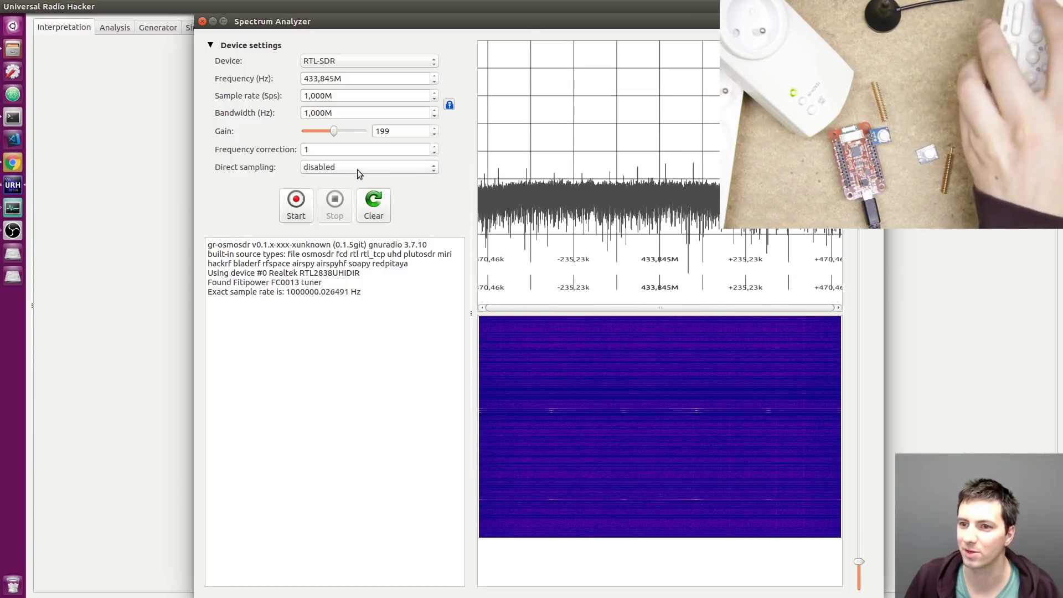
click(296, 206)
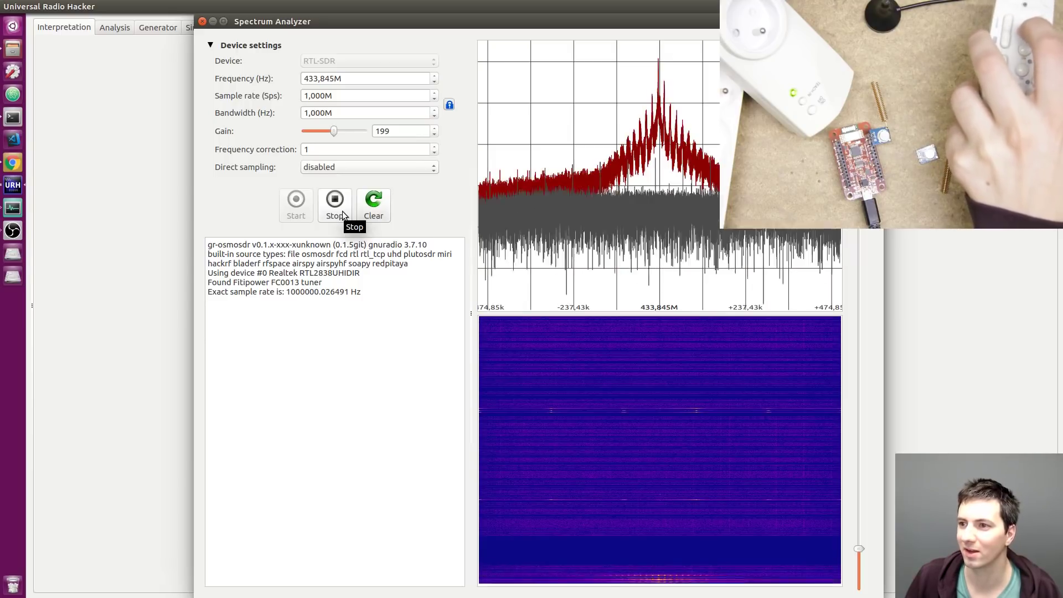
click(335, 206)
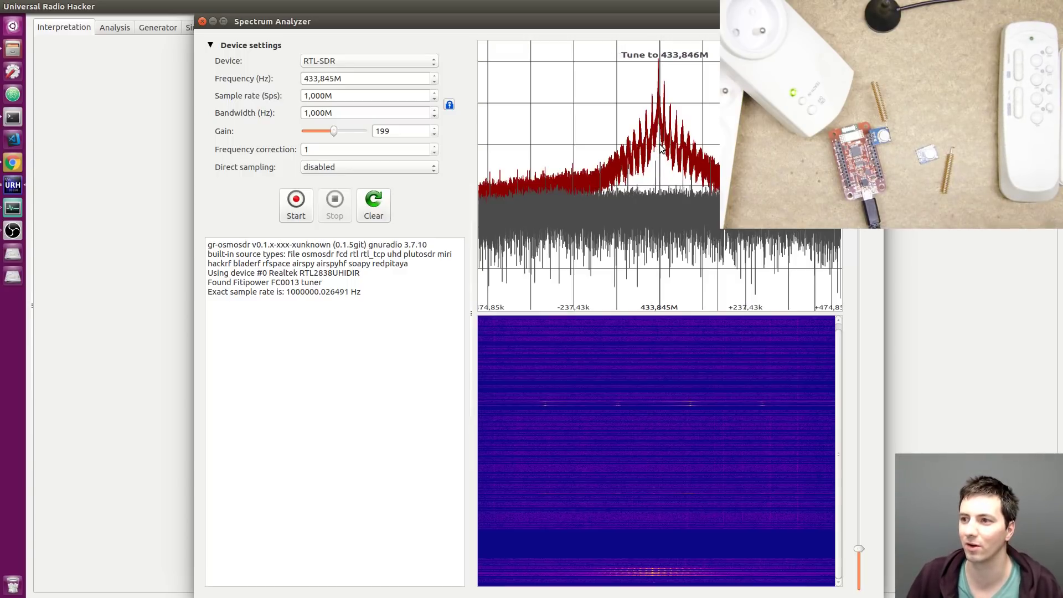
click(624, 176)
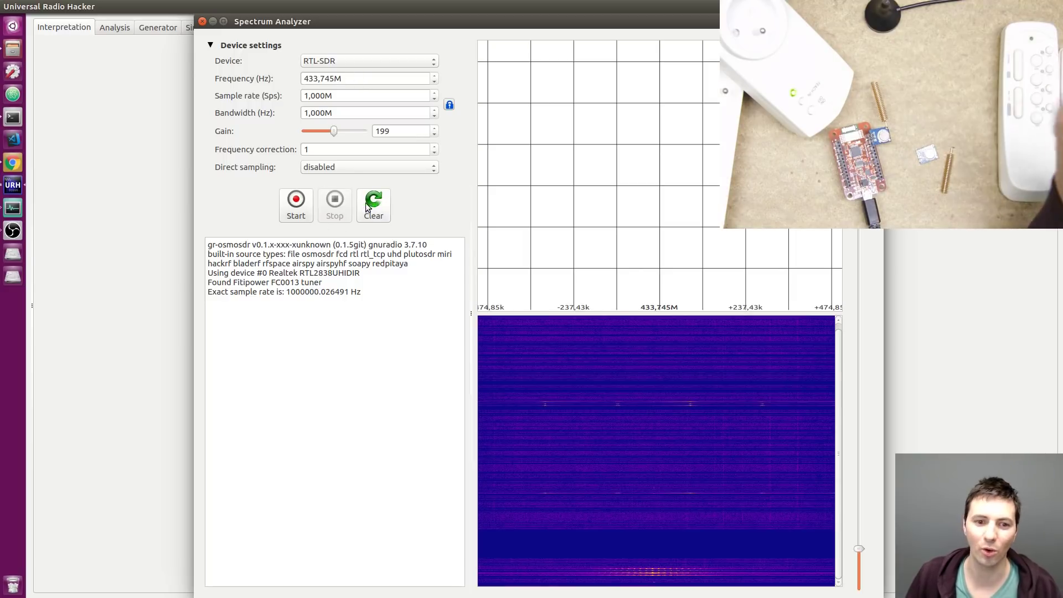
click(203, 21)
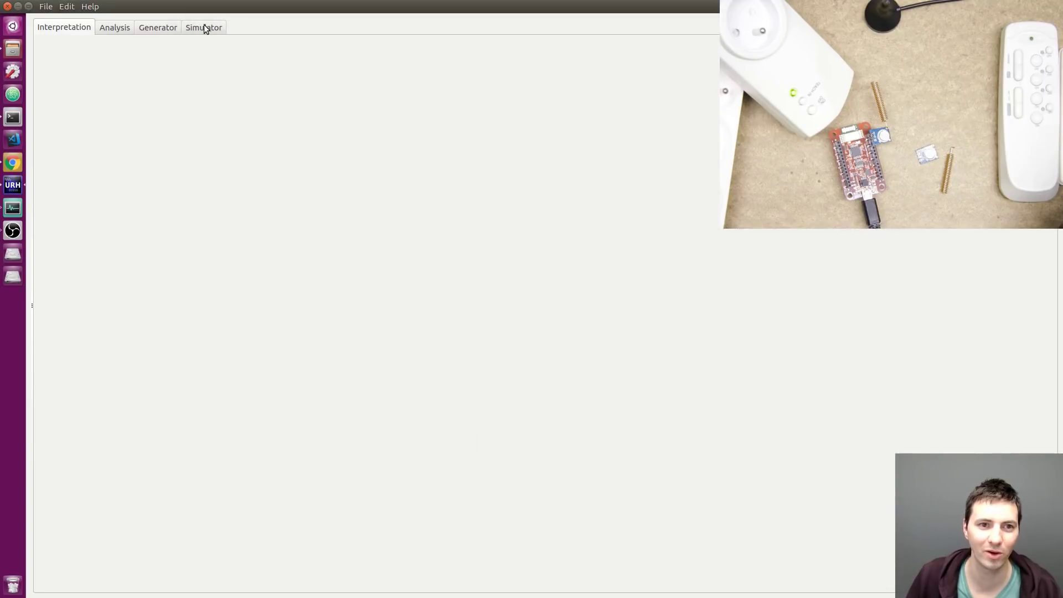
click(35, 7)
Record about 2.9 seconds of the remote's 433,745M bursts and zoom into the waveform
click(80, 98)
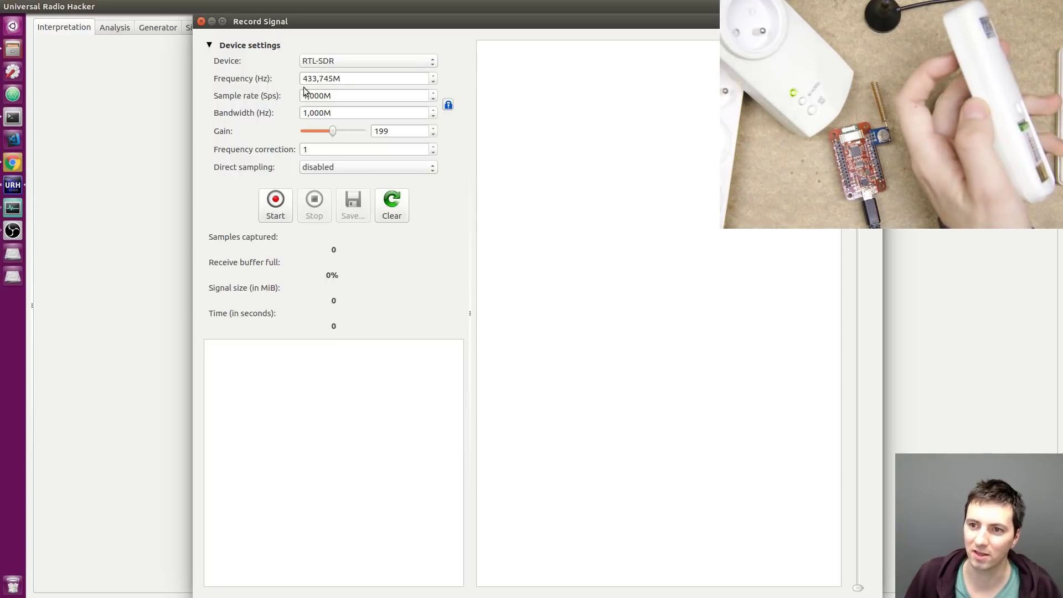
click(278, 211)
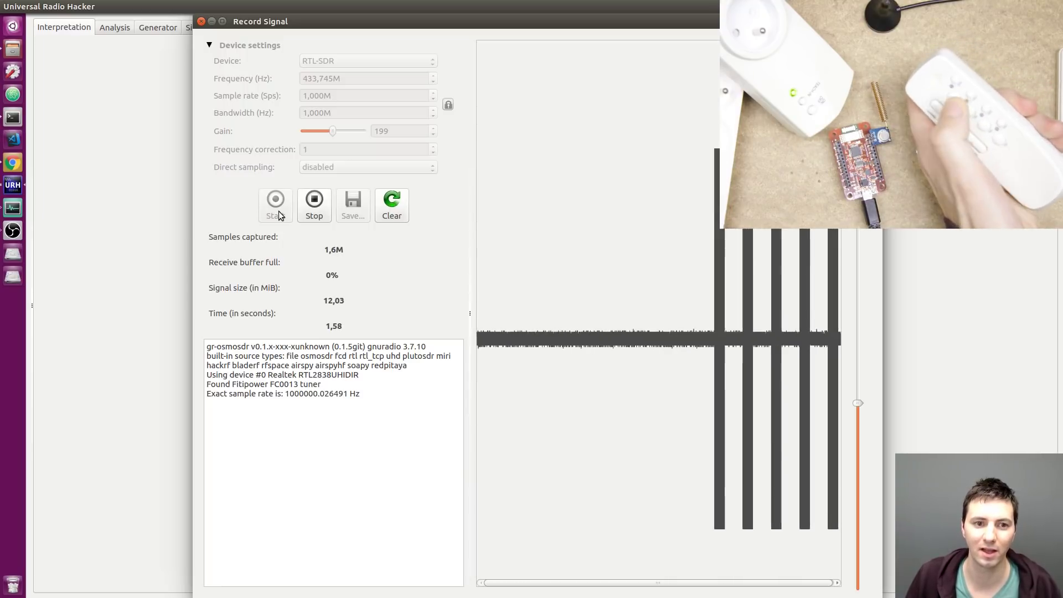
click(319, 211)
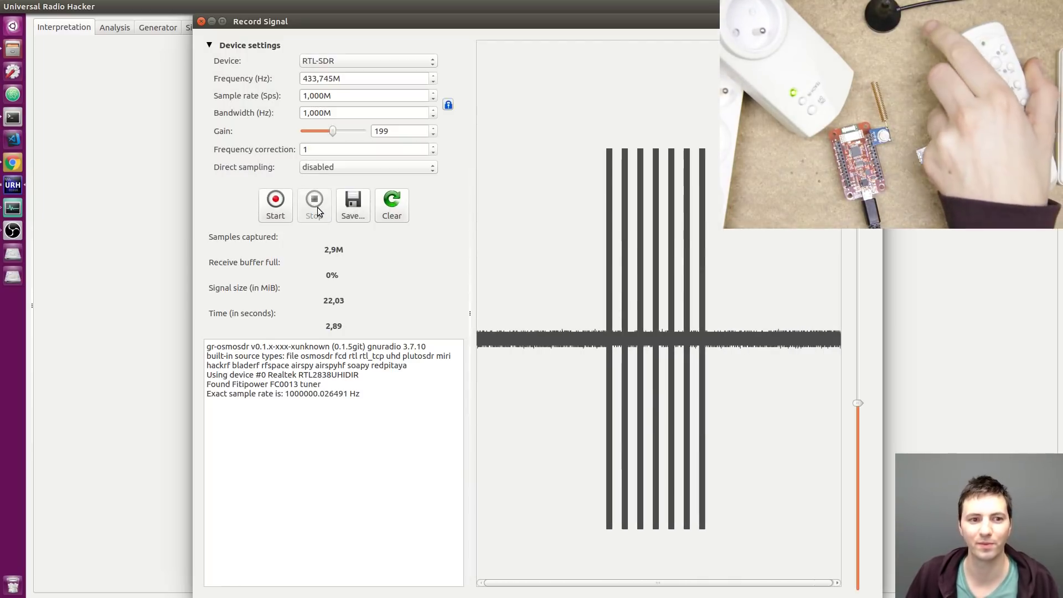
scroll(640, 293, up, 8)
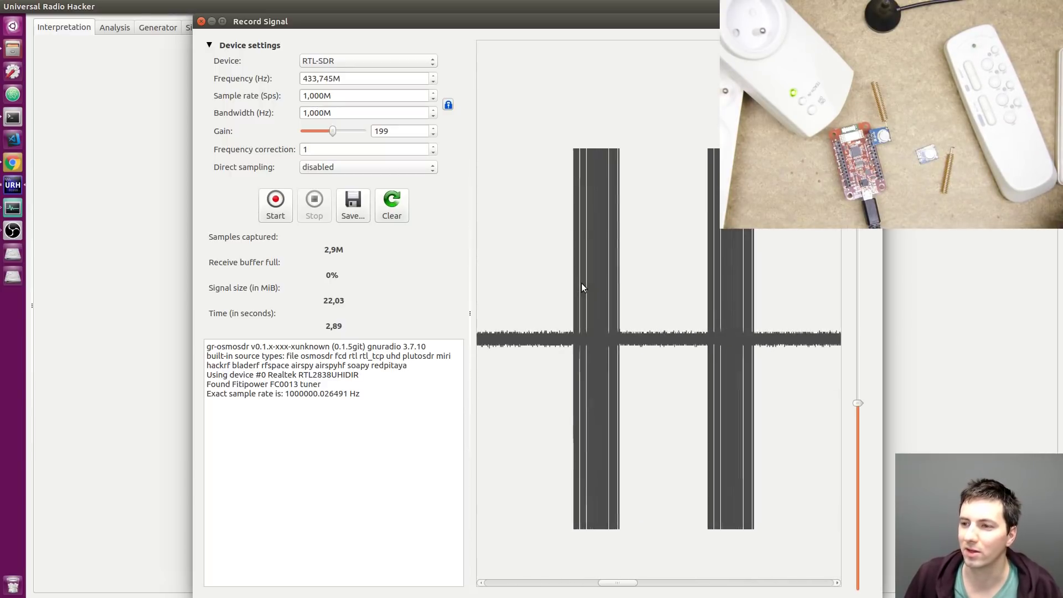
scroll(582, 284, up, 8)
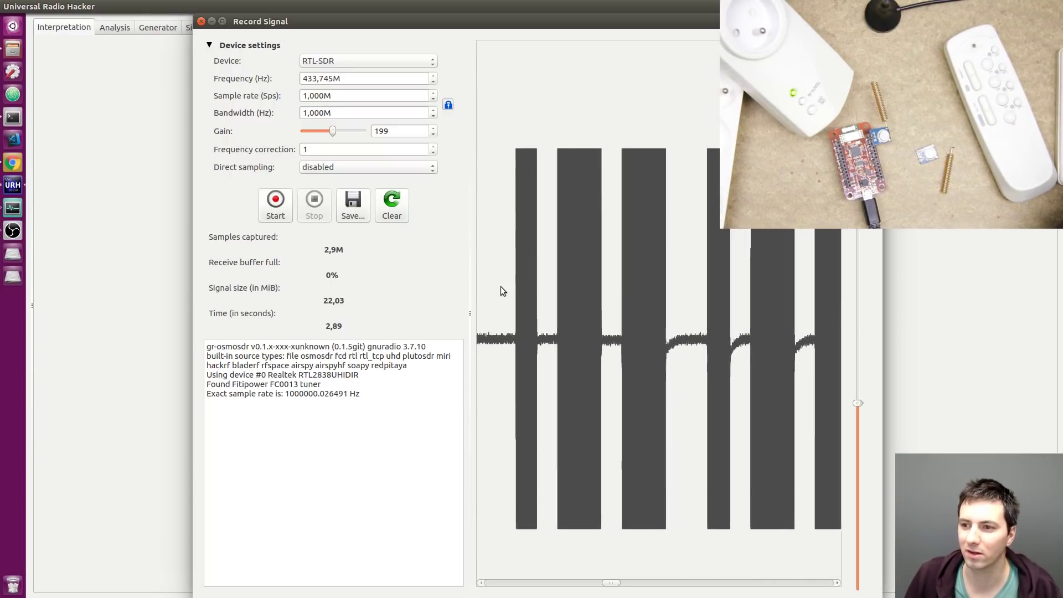
scroll(528, 283, up, 8)
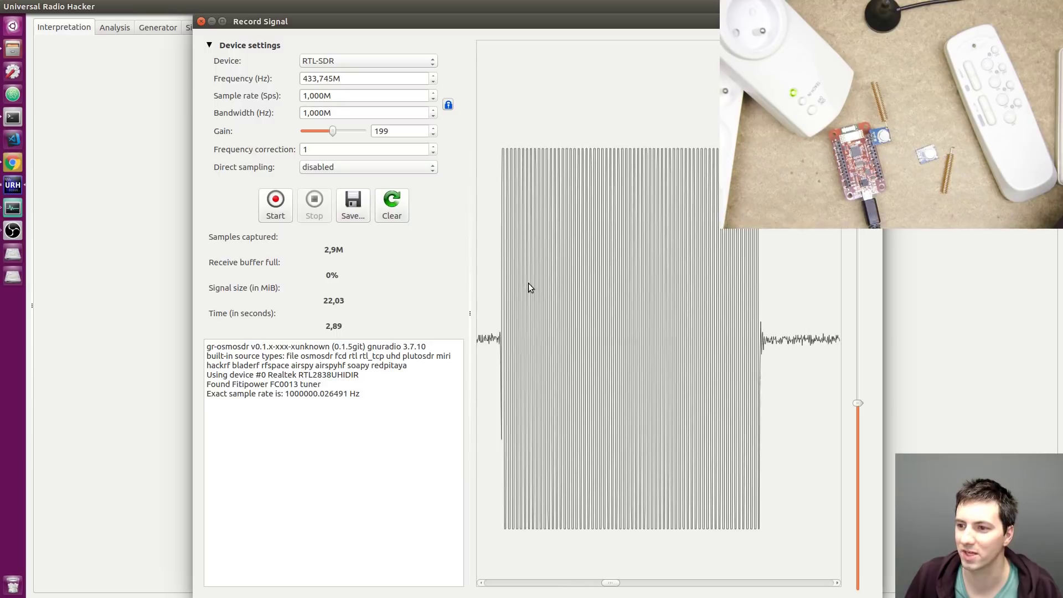
scroll(527, 266, up, 2)
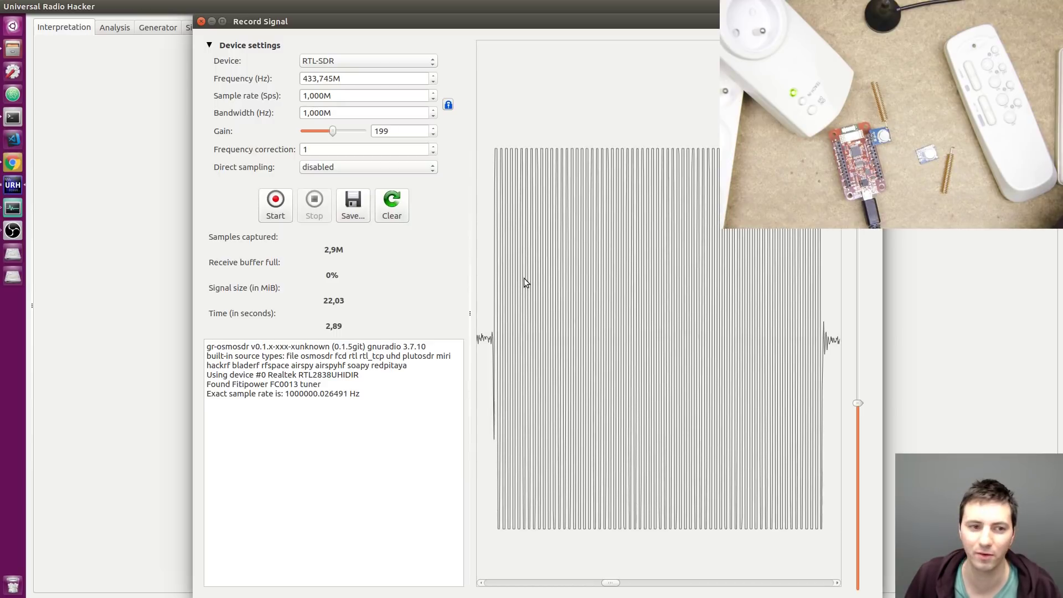
scroll(574, 387, down, 6)
scroll(641, 343, down, 6)
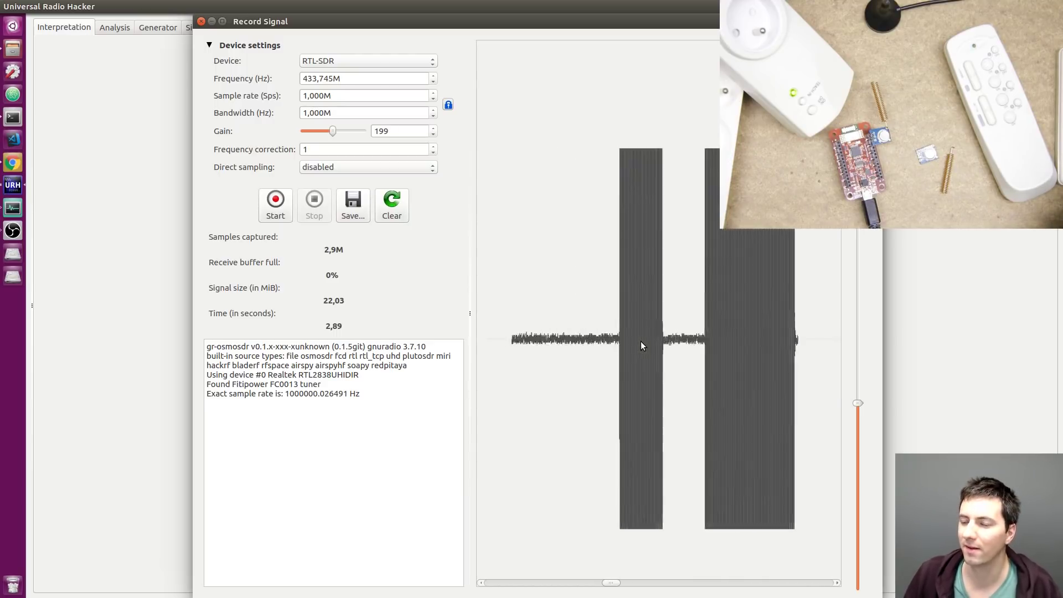
scroll(640, 341, up, 5)
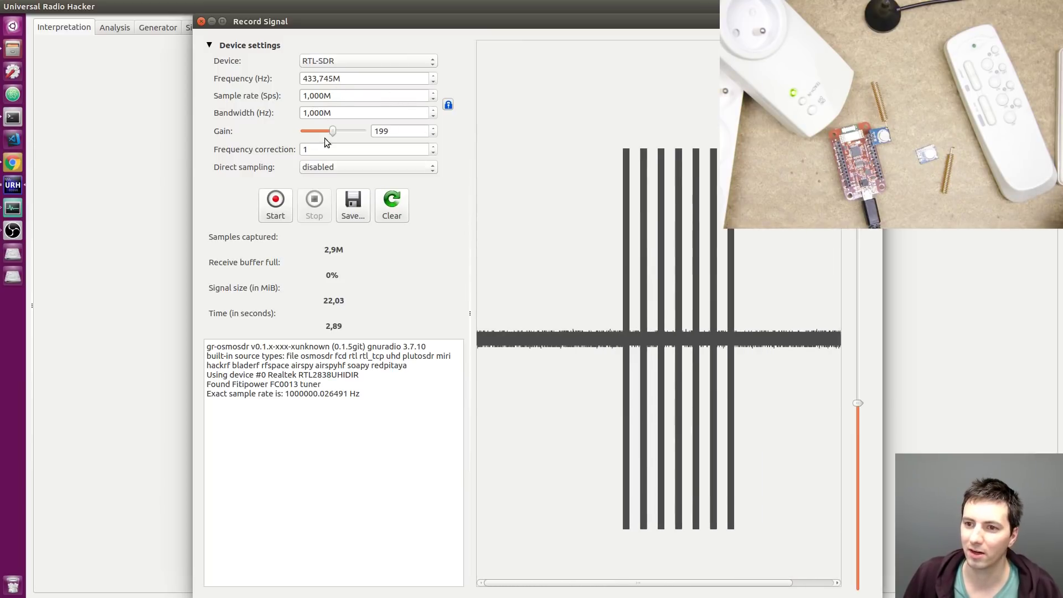
click(353, 206)
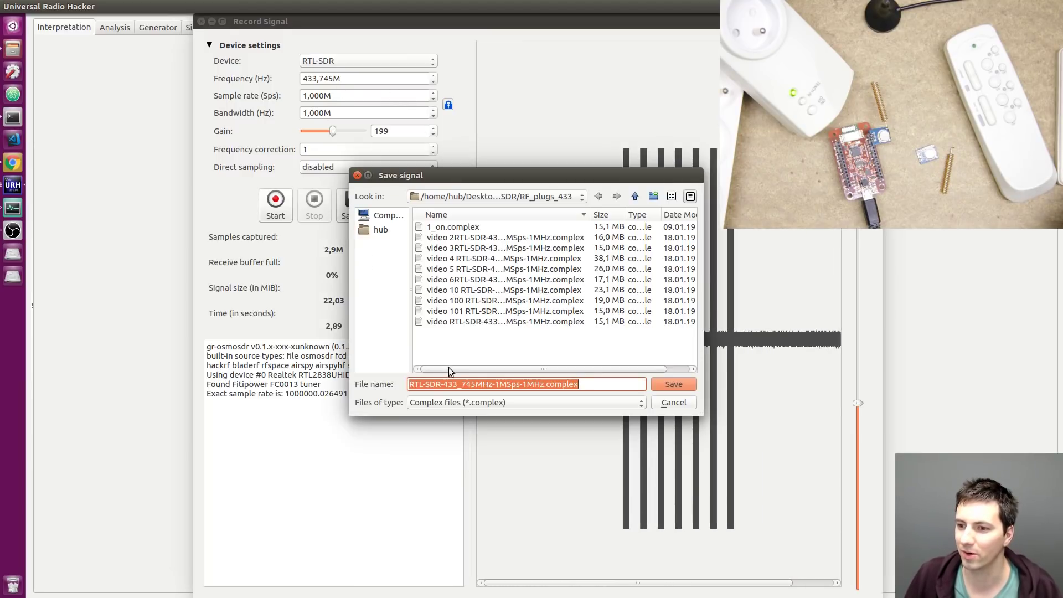
Save the recording with 'video 2000' prepended to its file name and close the recorder
click(440, 384)
text(video 2000)
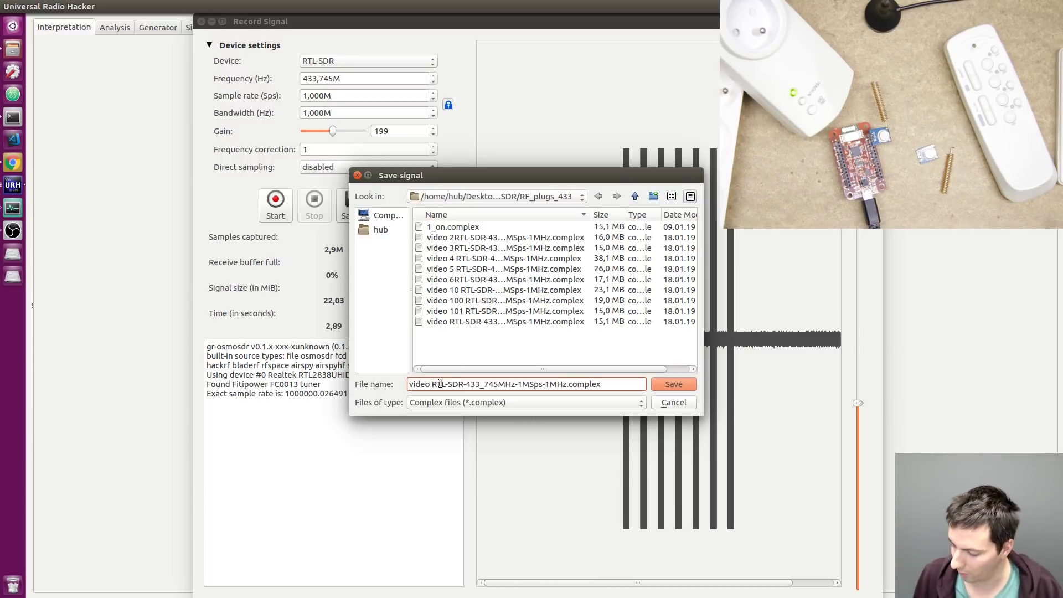
key(Return)
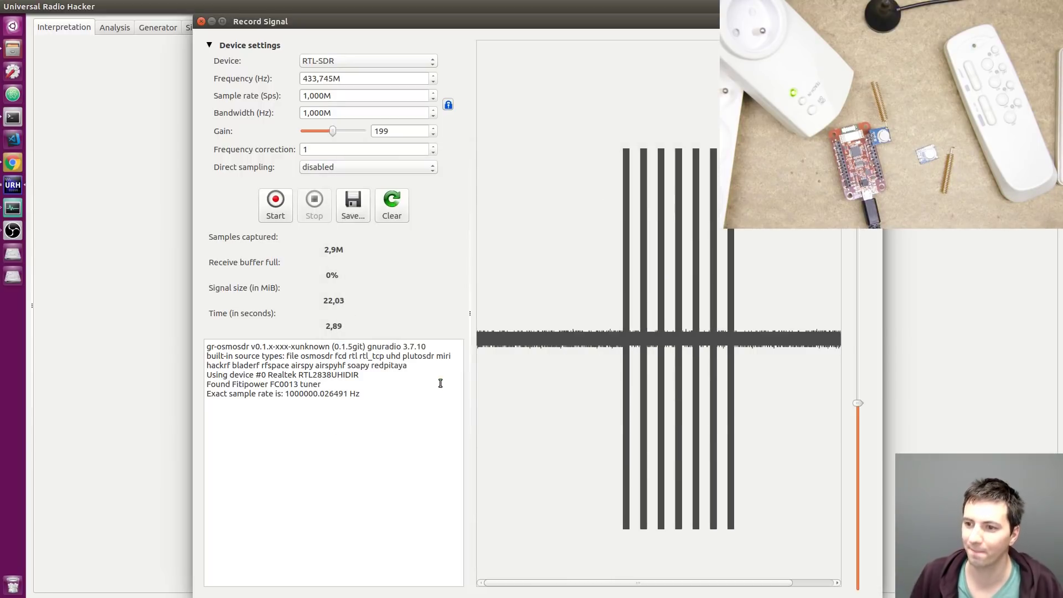
click(202, 22)
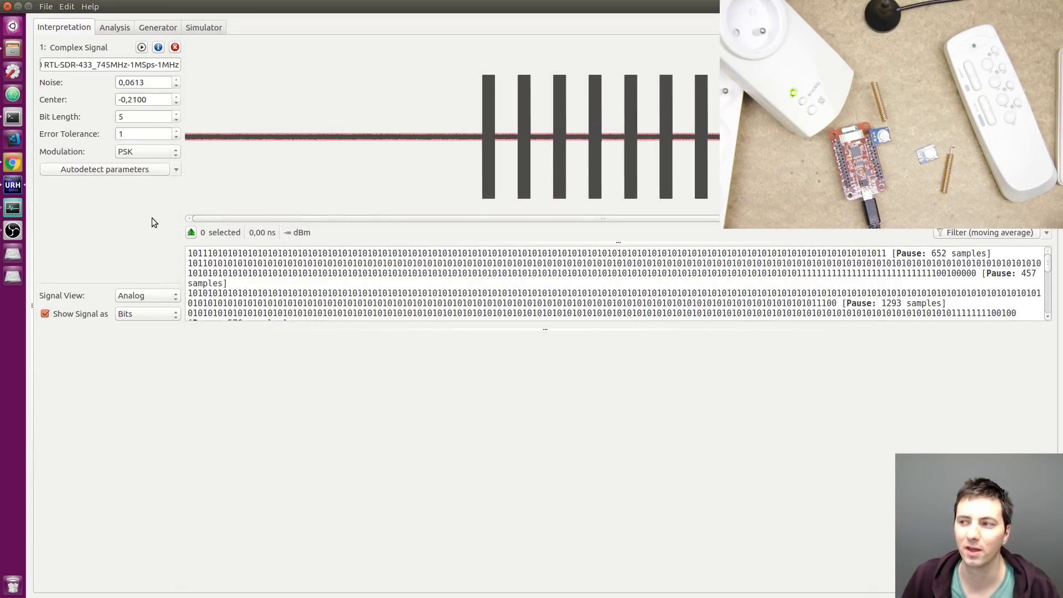
Set modulation to ASK and autodetect center 0,7000, bit length 700, tolerance 4
scroll(609, 145, up, 2)
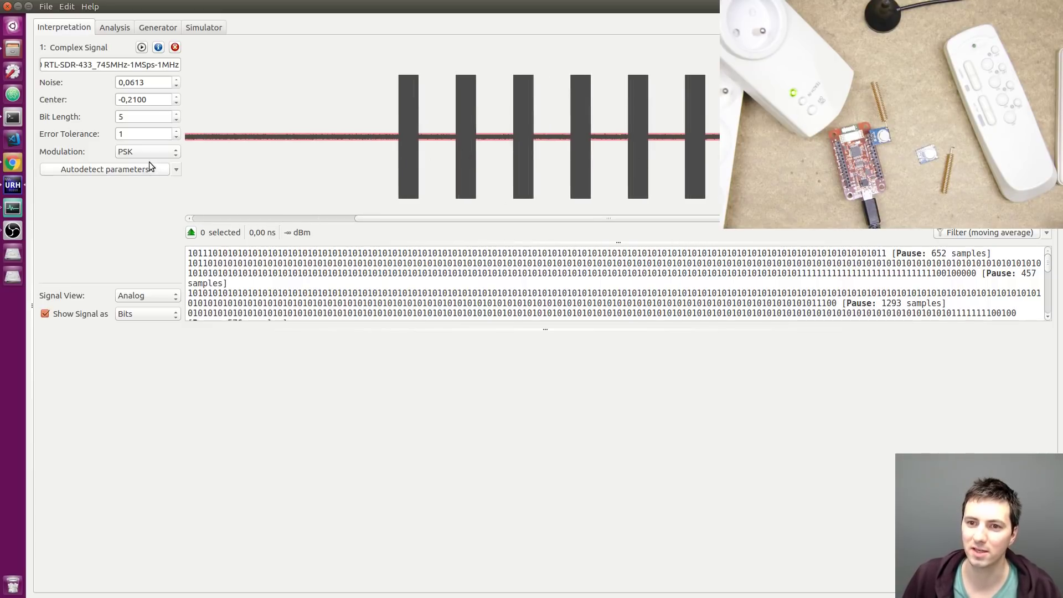
click(139, 151)
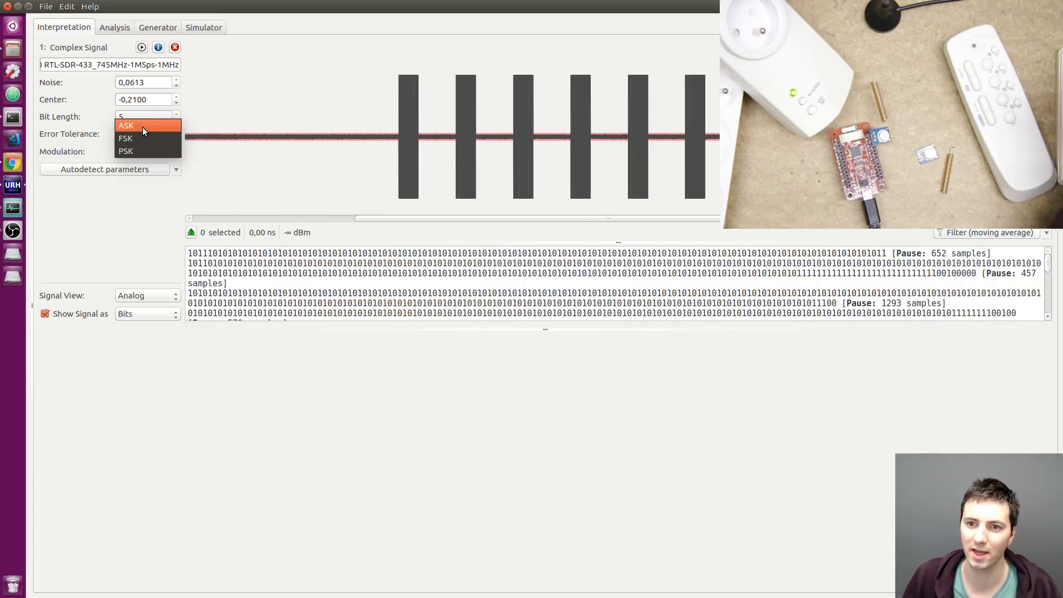
click(142, 127)
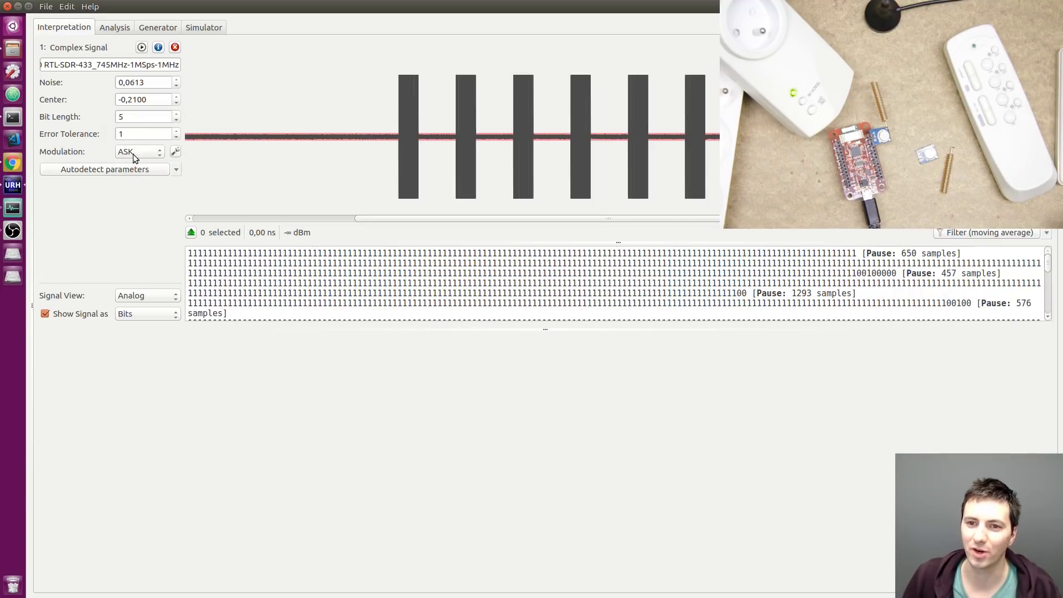
click(121, 171)
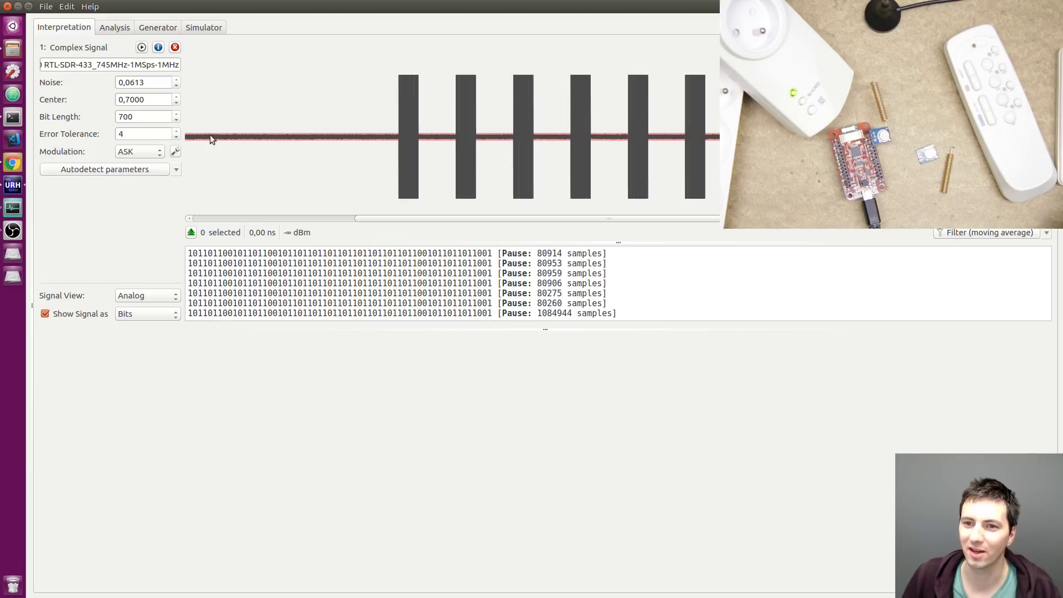
click(284, 253)
click(286, 263)
click(288, 273)
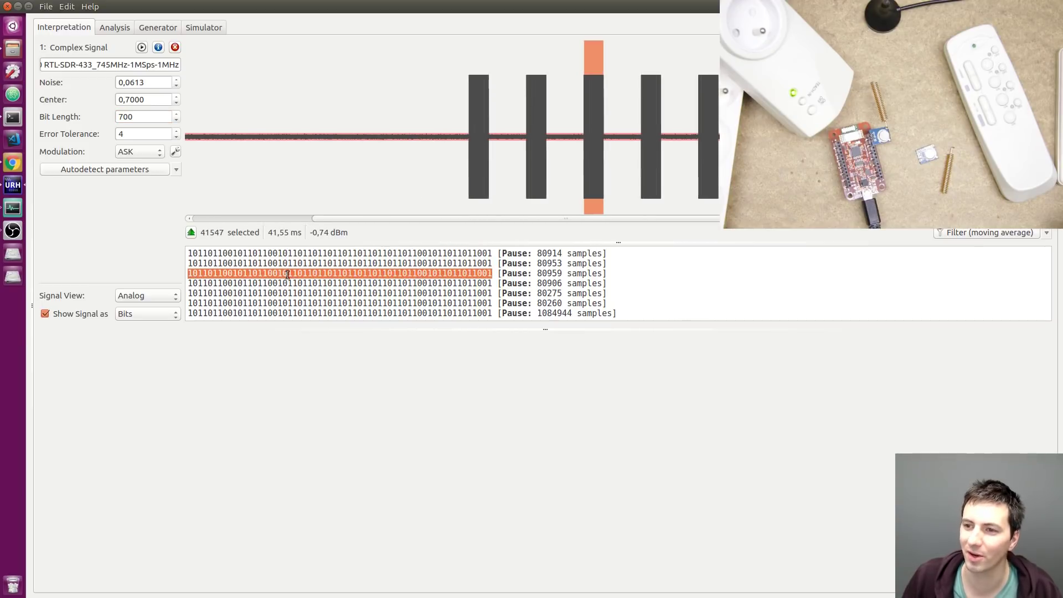
click(234, 197)
scroll(504, 128, down, 5)
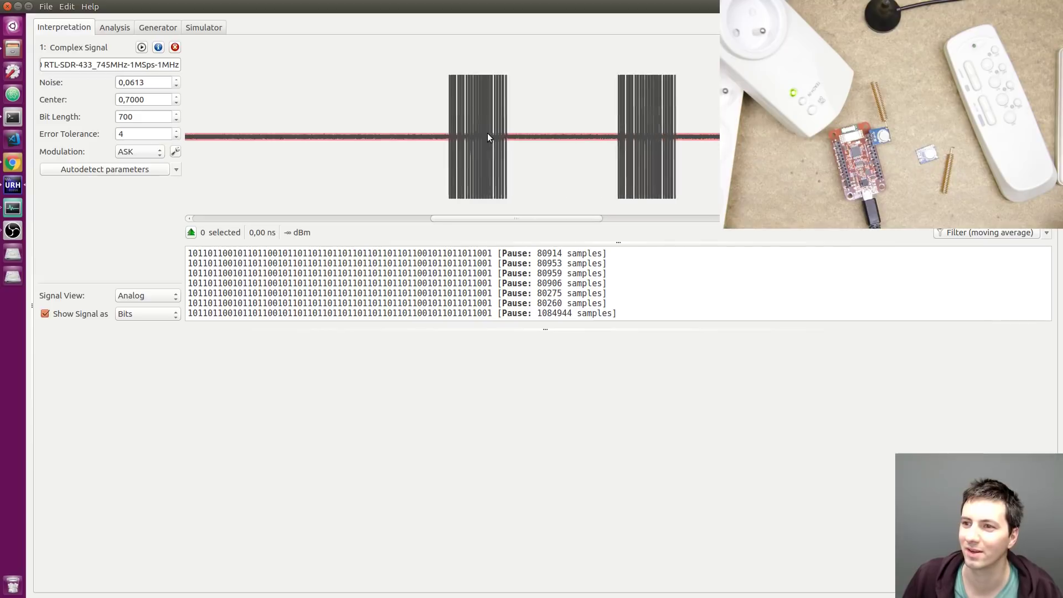
scroll(471, 157, down, 2)
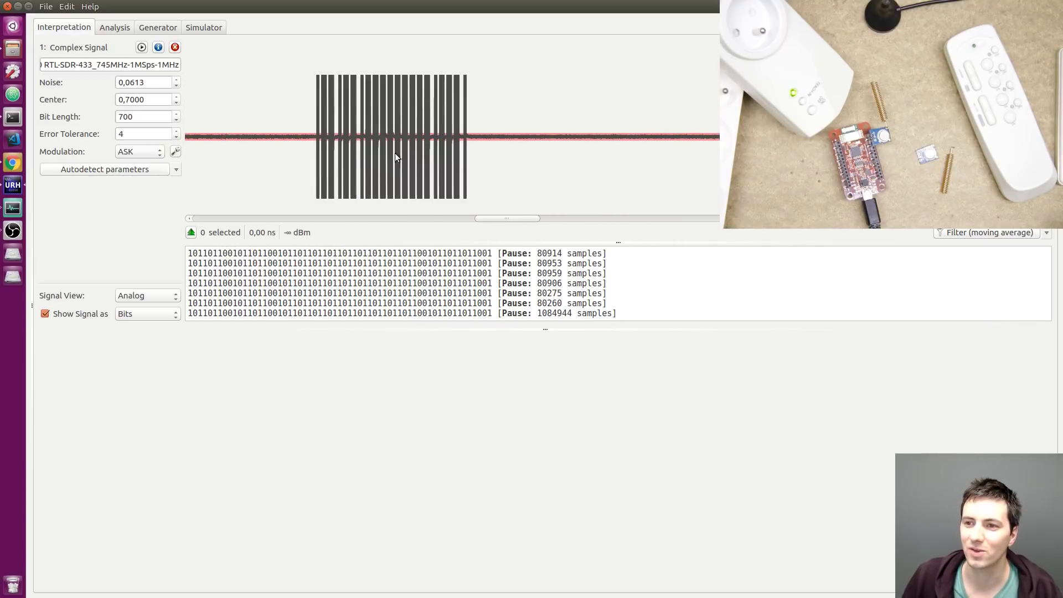
scroll(355, 147, up, 3)
scroll(271, 138, up, 6)
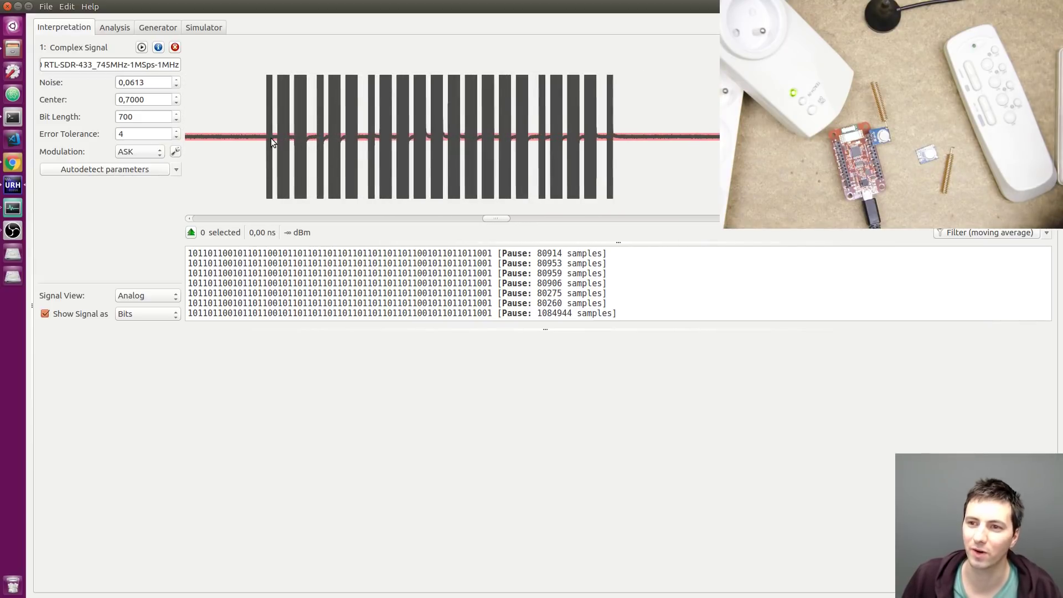
scroll(264, 137, up, 8)
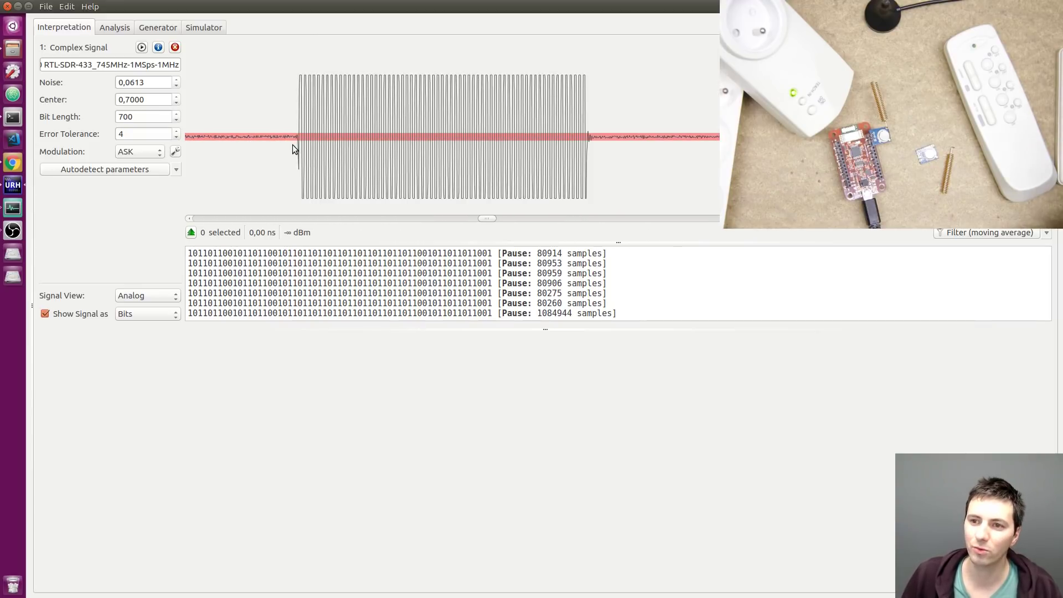
click(150, 118)
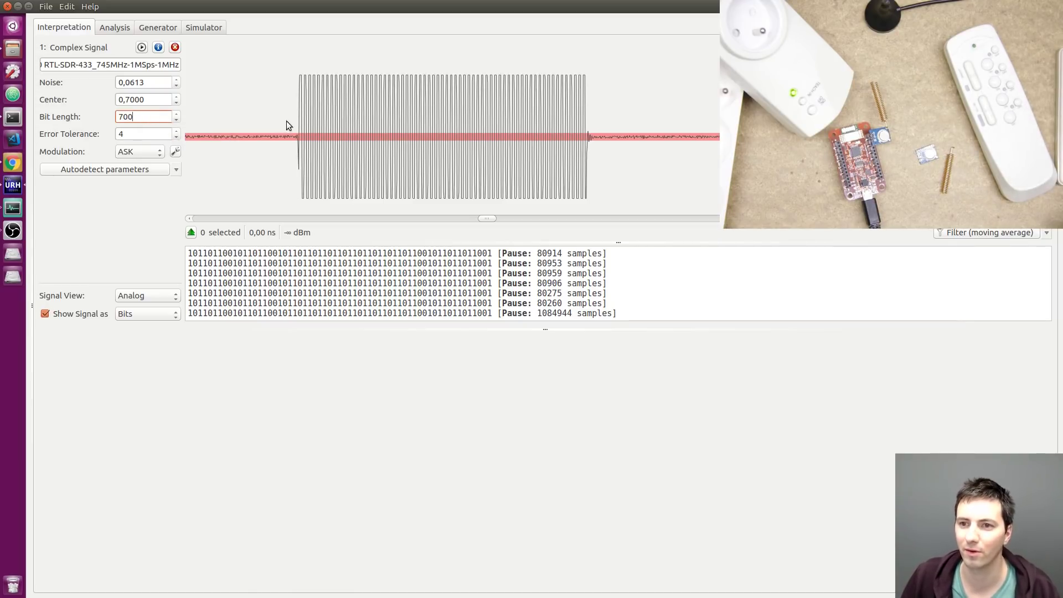
drag(297, 128, 589, 139)
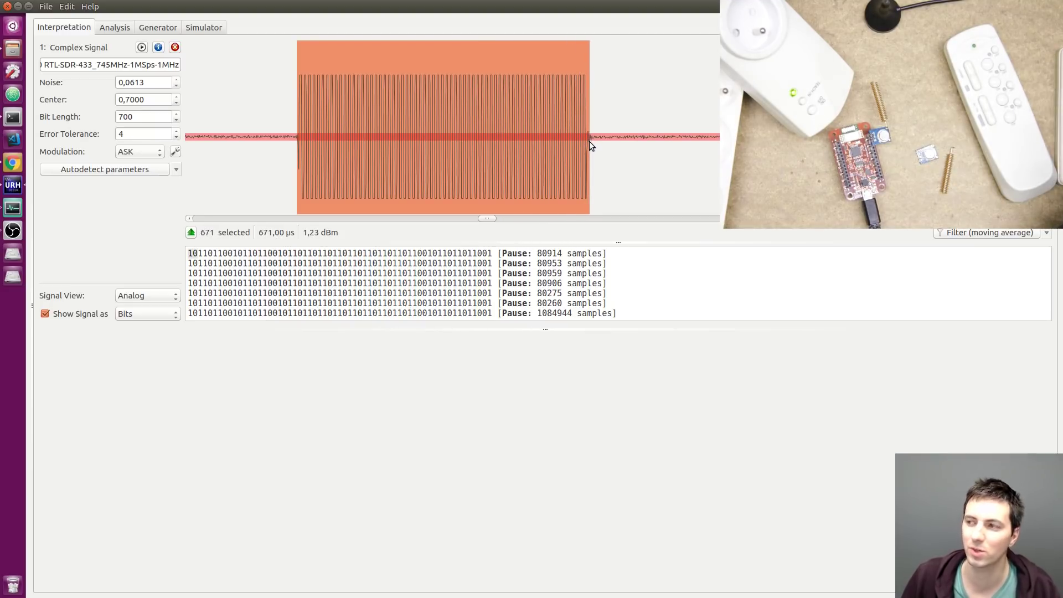
drag(589, 141, 589, 141)
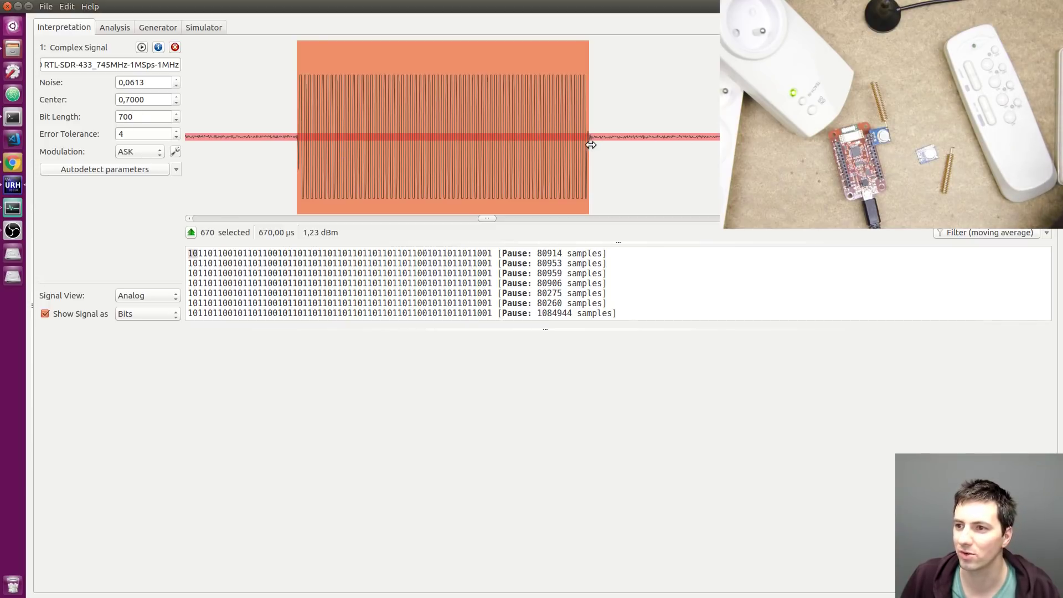
drag(591, 145, 594, 145)
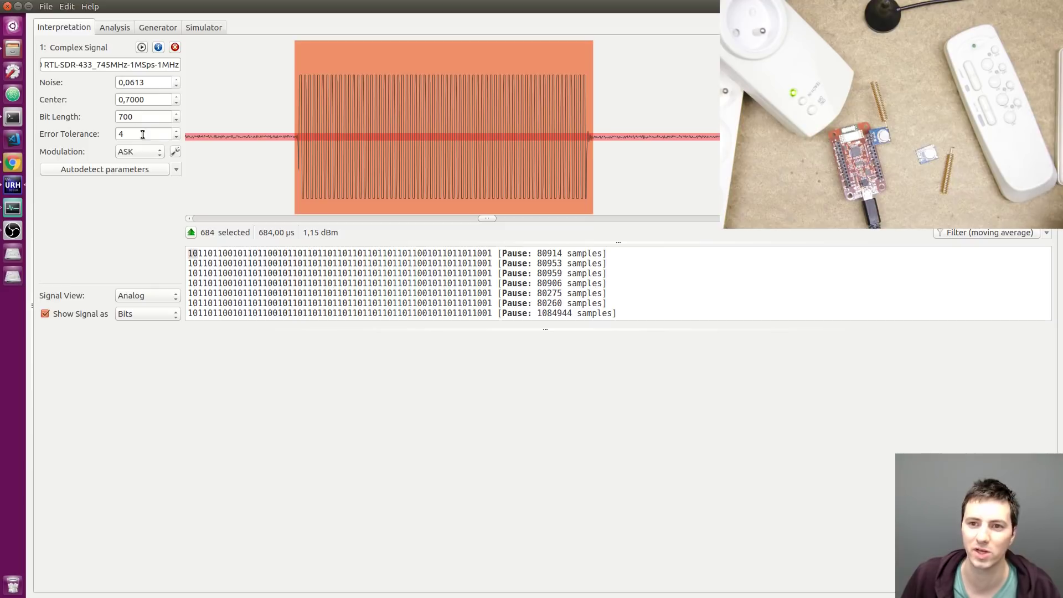
click(139, 118)
click(278, 145)
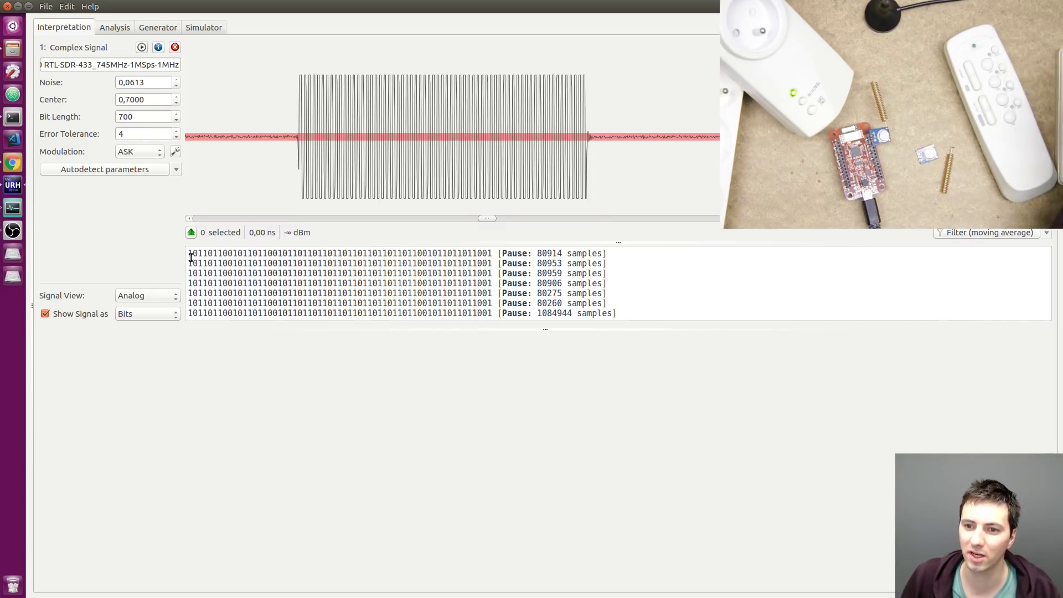
scroll(244, 180, down, 5)
scroll(278, 173, down, 2)
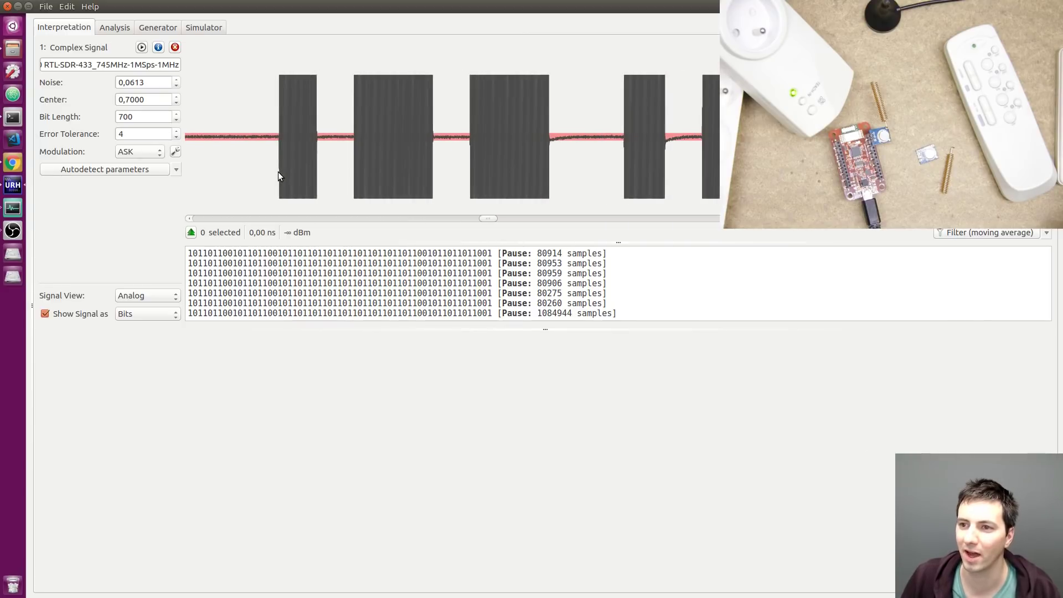
Verify the first bits' error tolerance 4 and bit length 700, then open the Signal View dropdown
drag(188, 253, 261, 254)
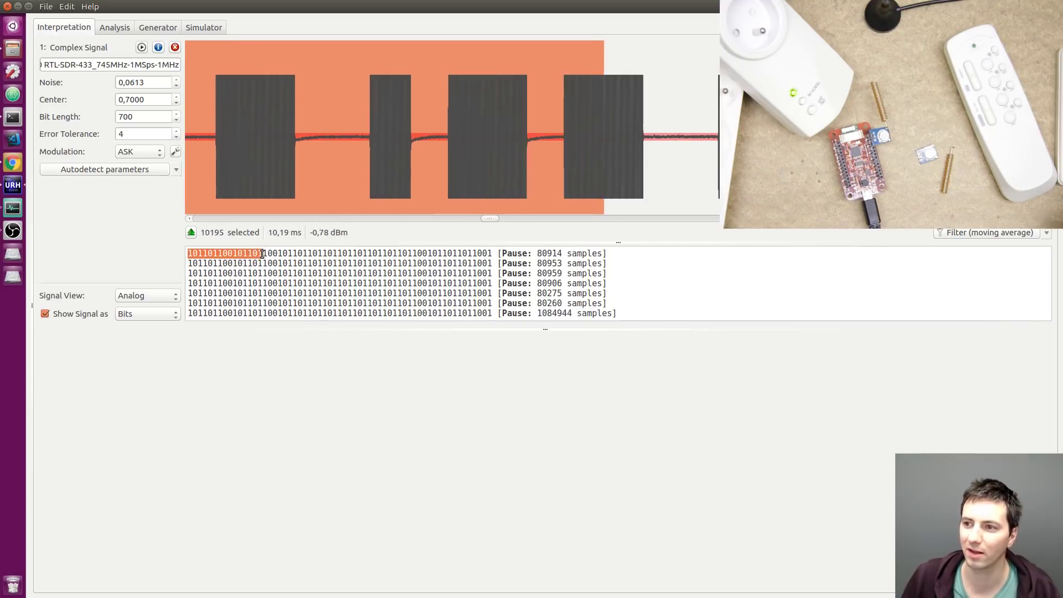
click(141, 134)
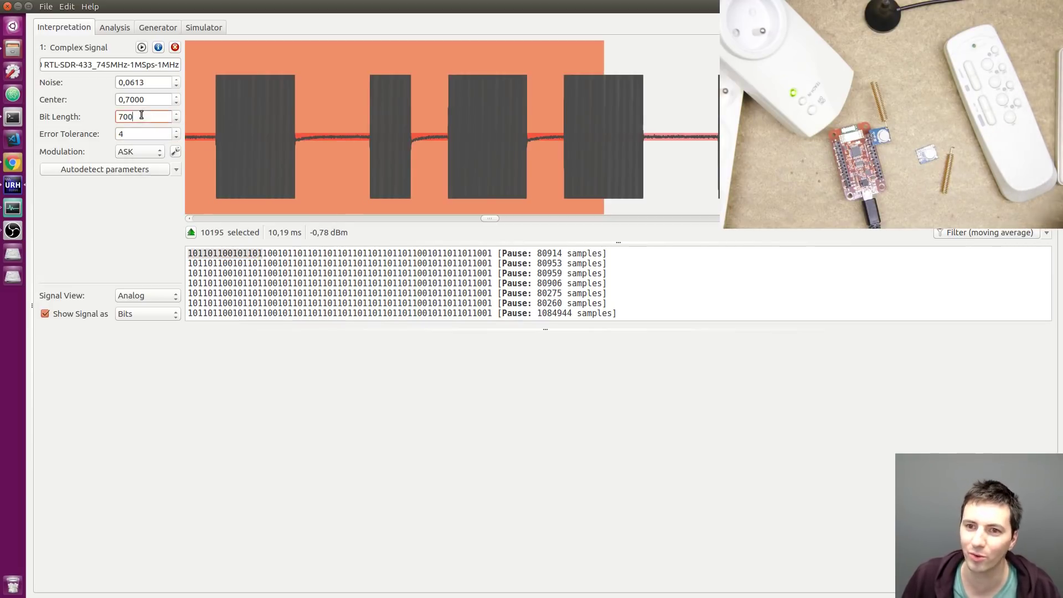
click(139, 117)
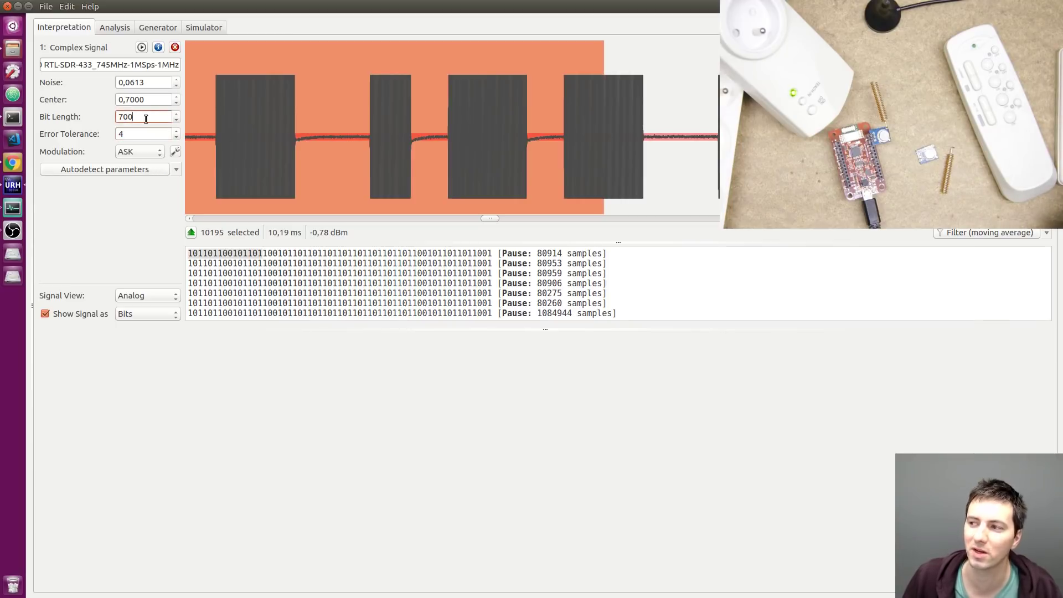
scroll(367, 172, down, 3)
scroll(510, 172, down, 5)
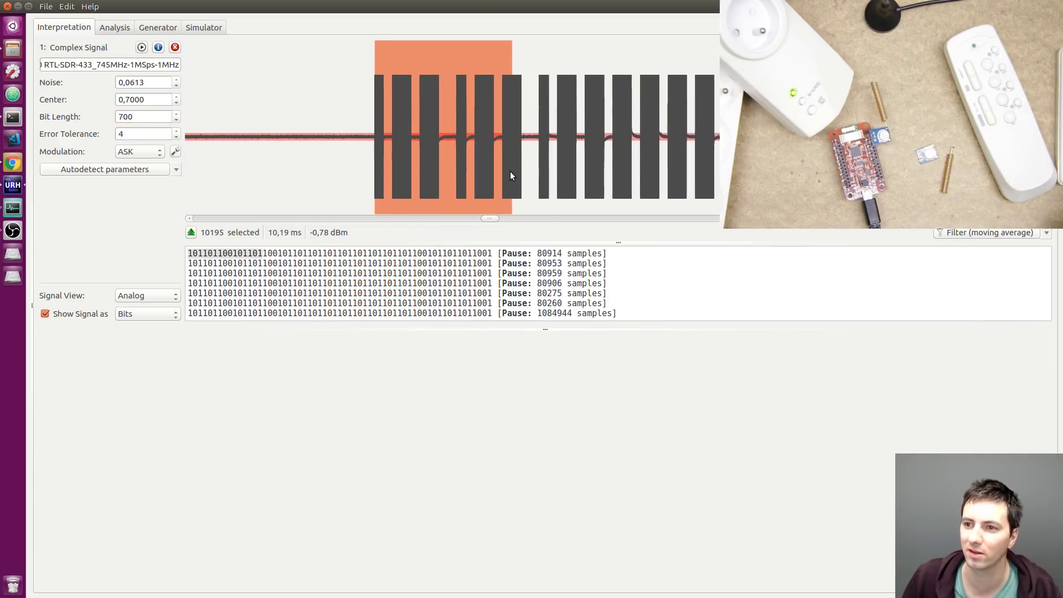
click(377, 160)
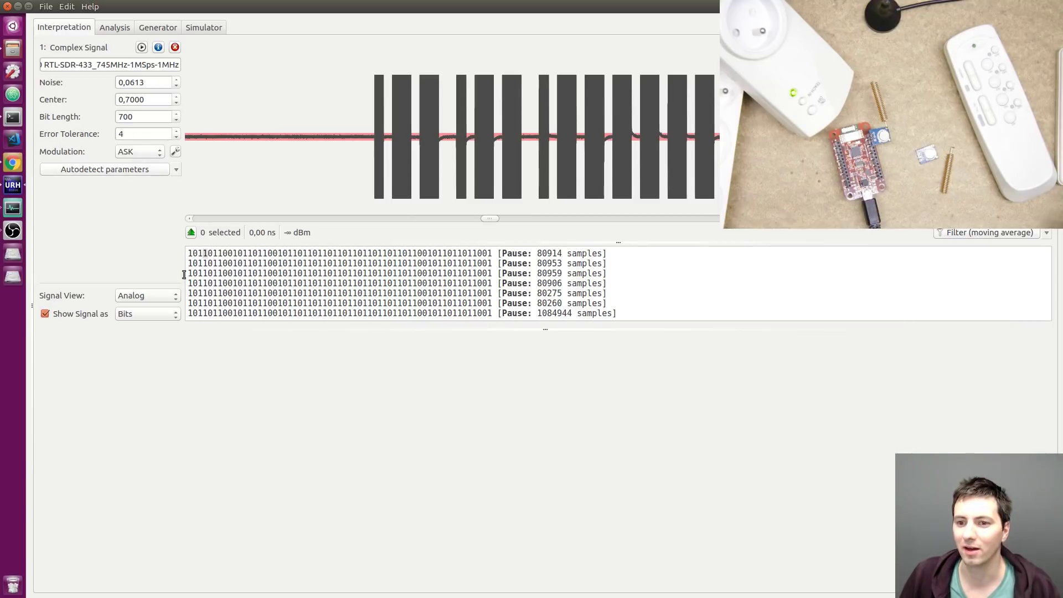
click(144, 298)
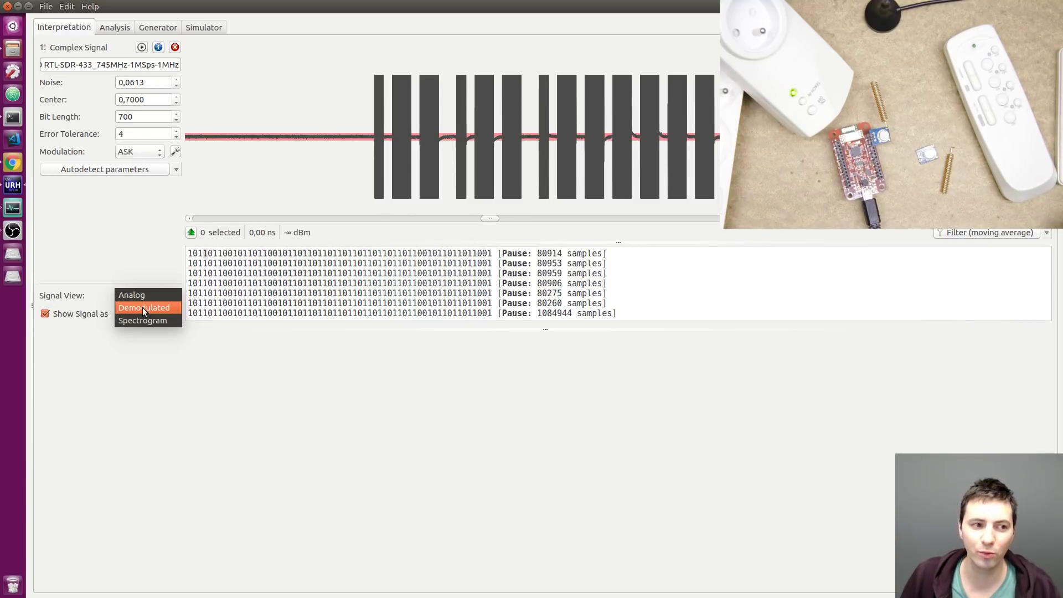
Switch Signal View to Demodulated and move the threshold line until Center reads 0,6465
click(143, 308)
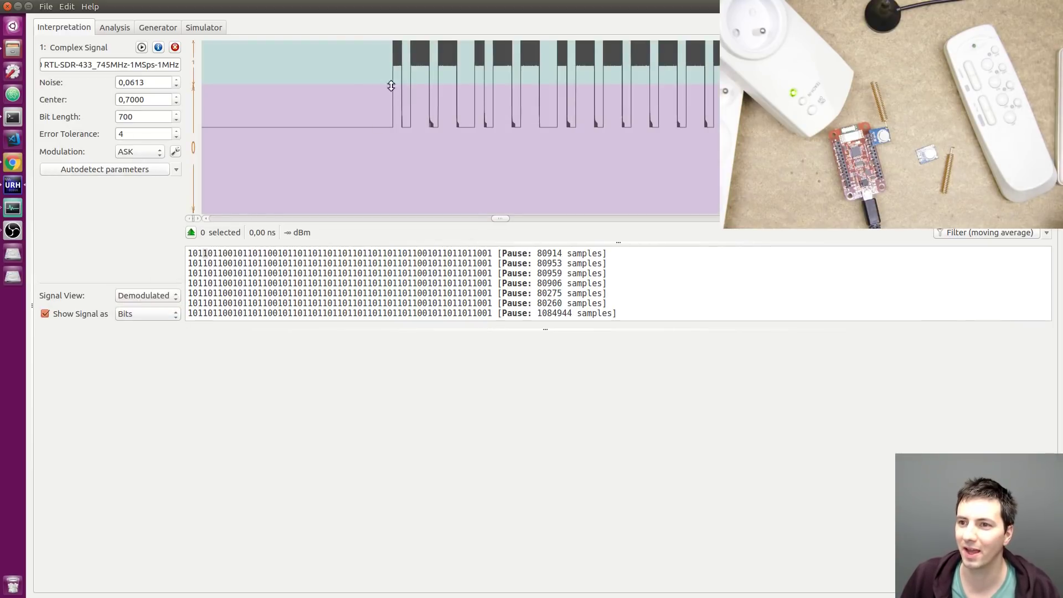
drag(391, 86, 349, 83)
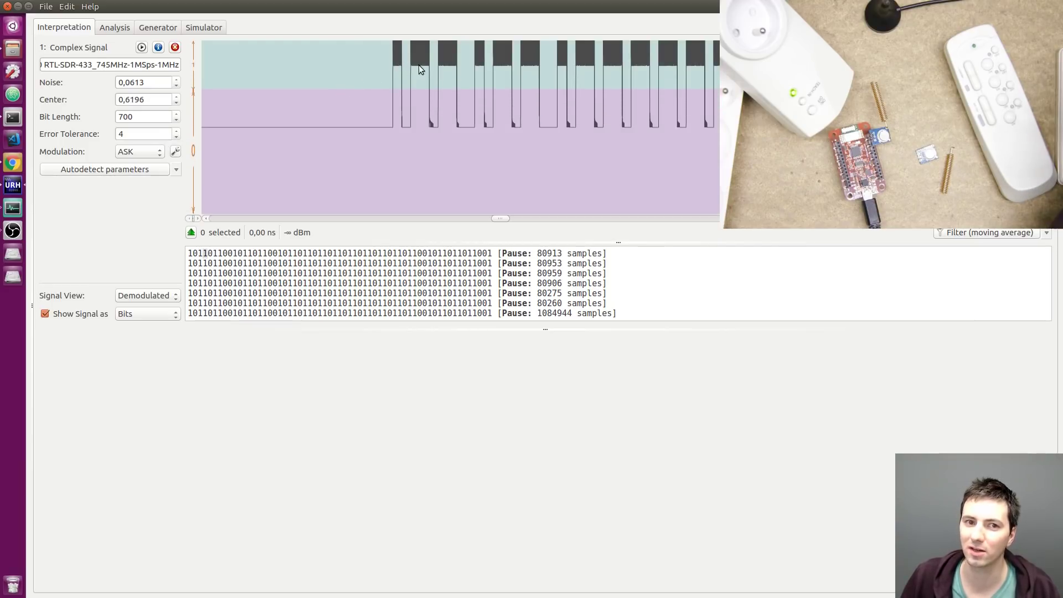
scroll(558, 86, up, 1)
scroll(557, 86, up, 1)
drag(309, 90, 310, 87)
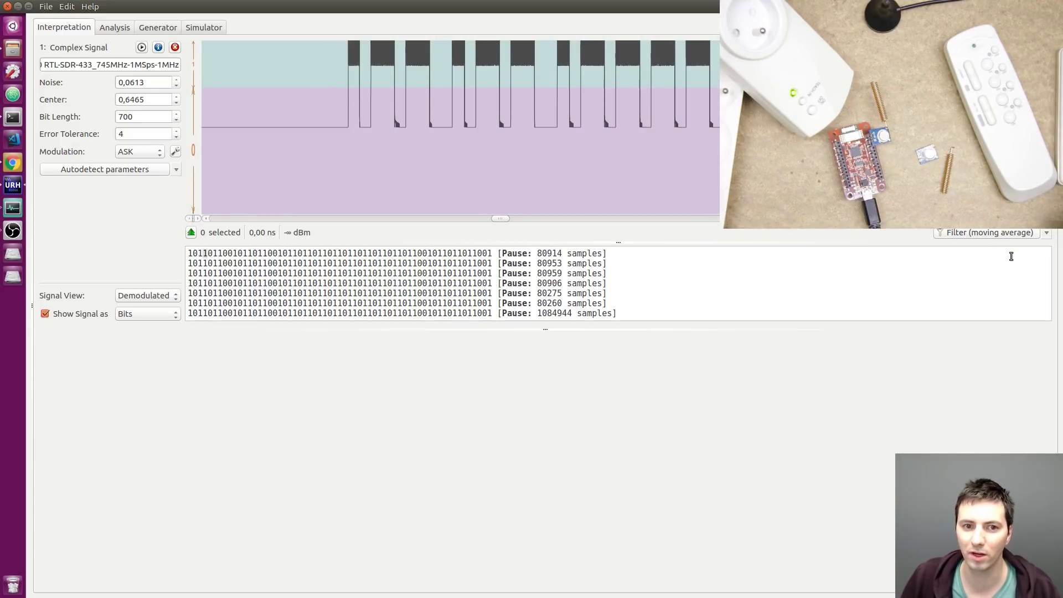
Apply a moving-average filter, then undo it through Edit > Undo
click(979, 234)
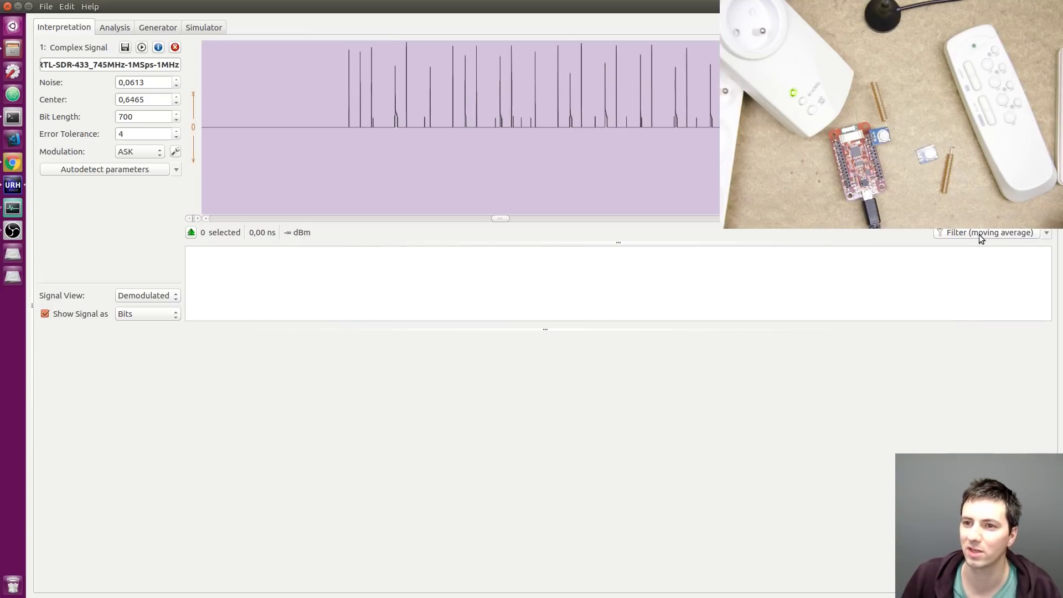
click(66, 6)
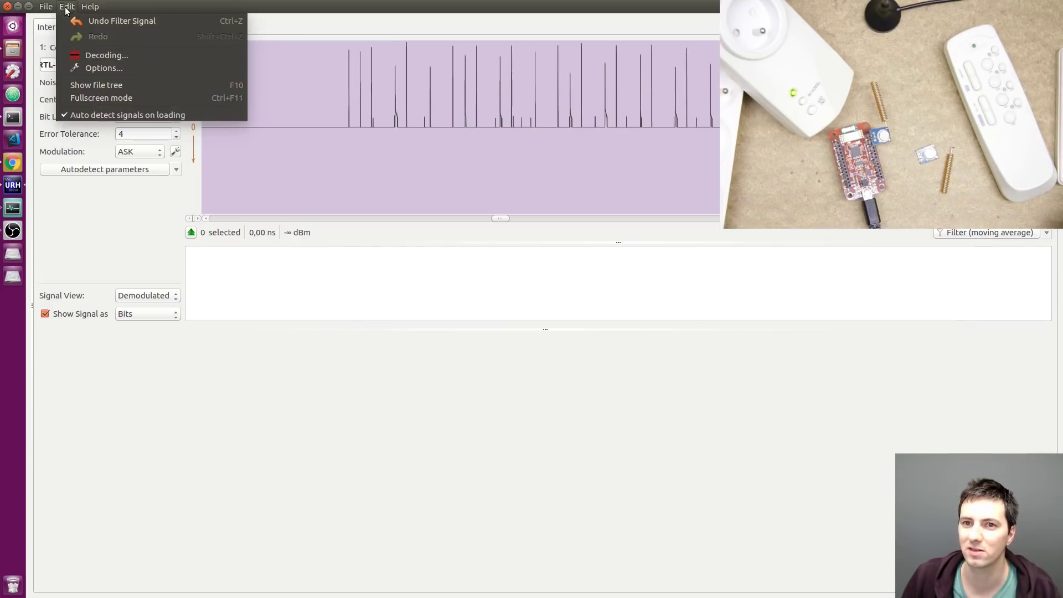
click(72, 18)
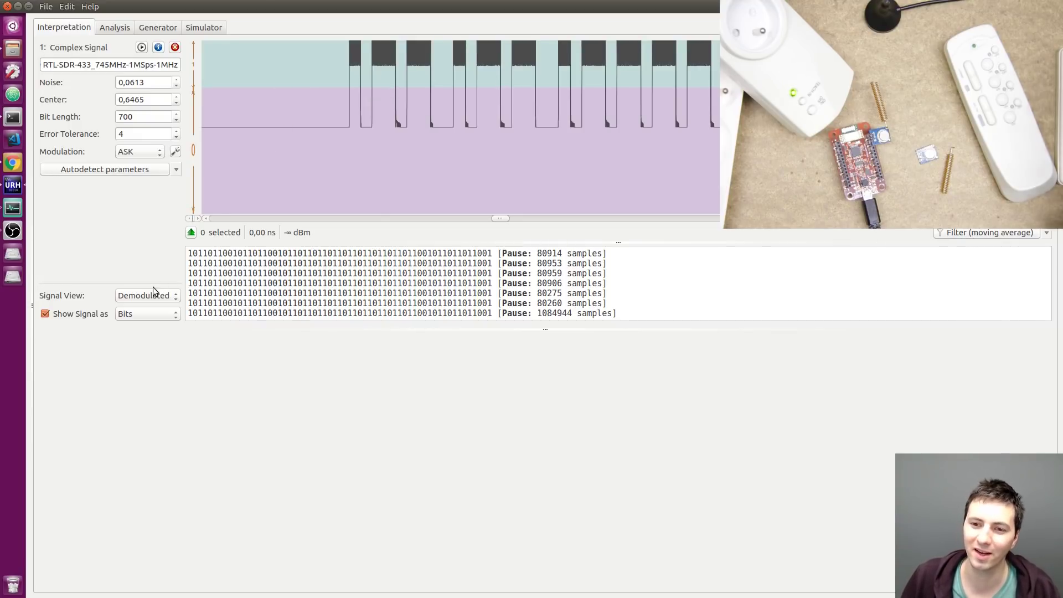
Show messages as Hex and mark each of the seven message rows in the signal
click(140, 316)
click(135, 326)
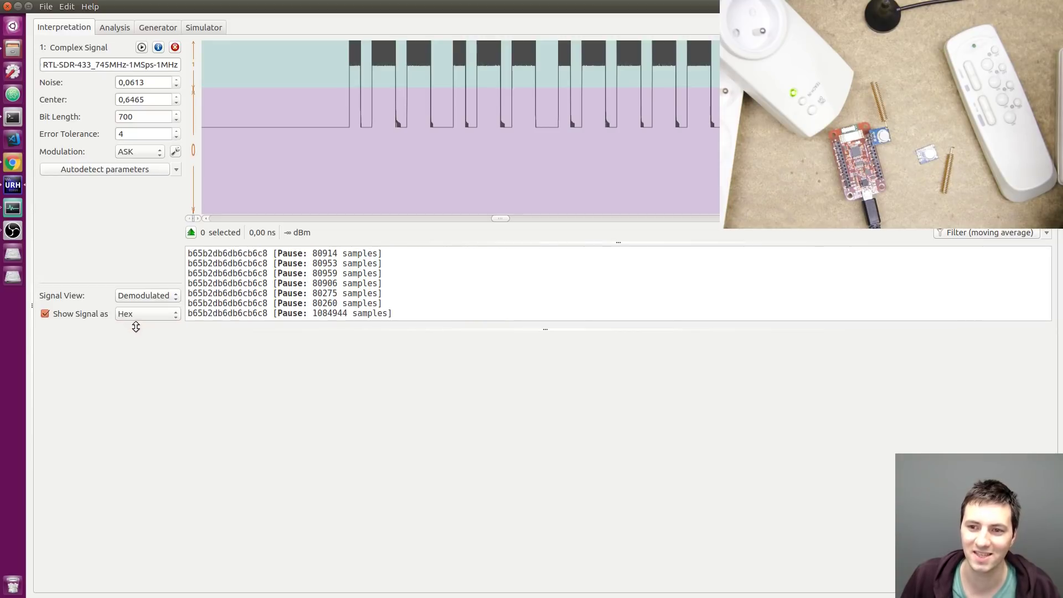
double_click(210, 255)
double_click(209, 264)
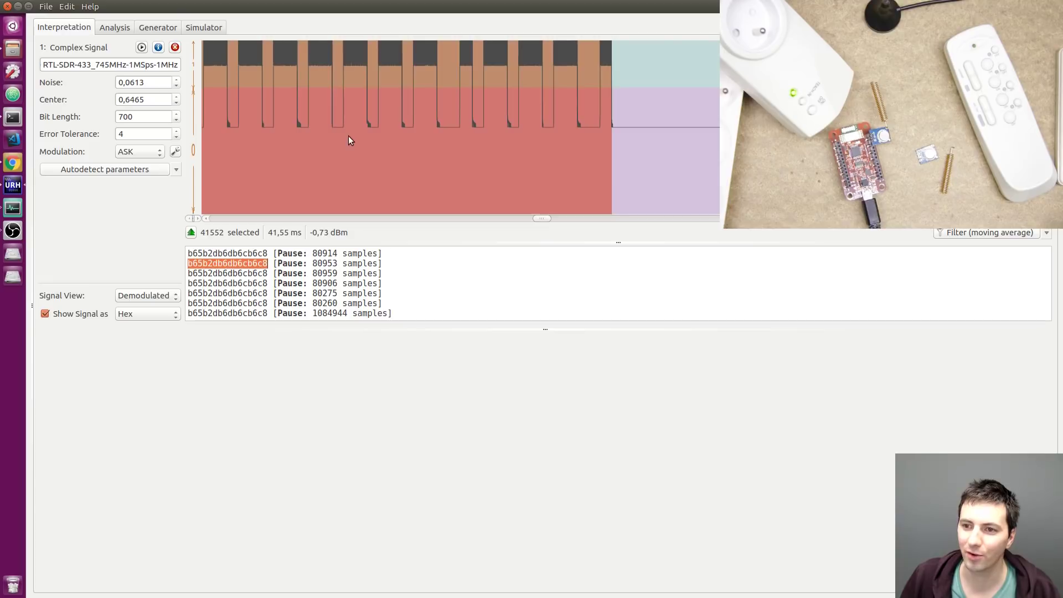
scroll(344, 141, down, 3)
scroll(344, 141, down, 3)
double_click(210, 273)
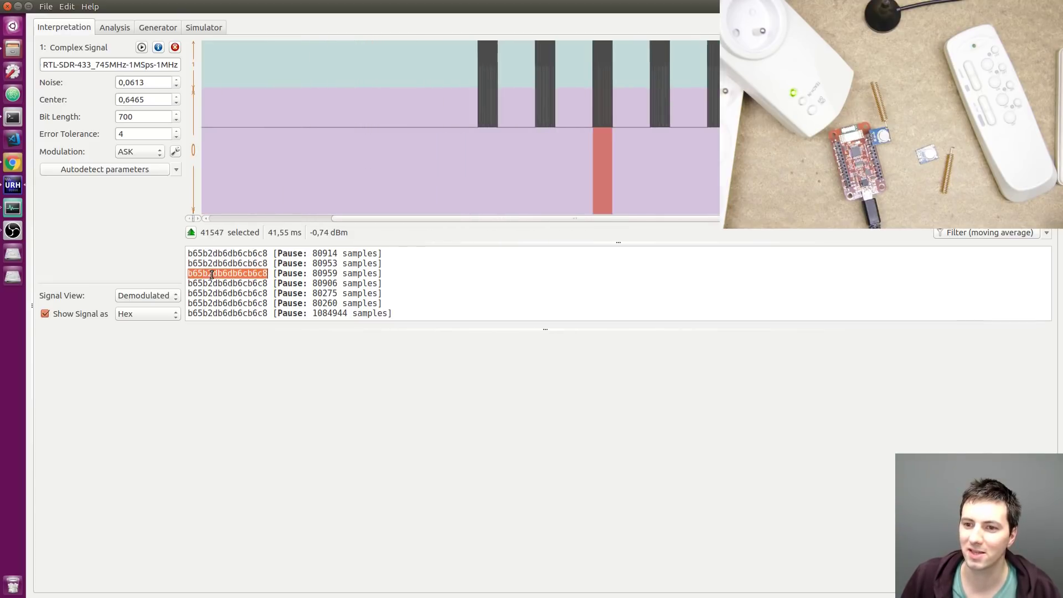
double_click(215, 284)
double_click(222, 294)
double_click(226, 303)
double_click(226, 314)
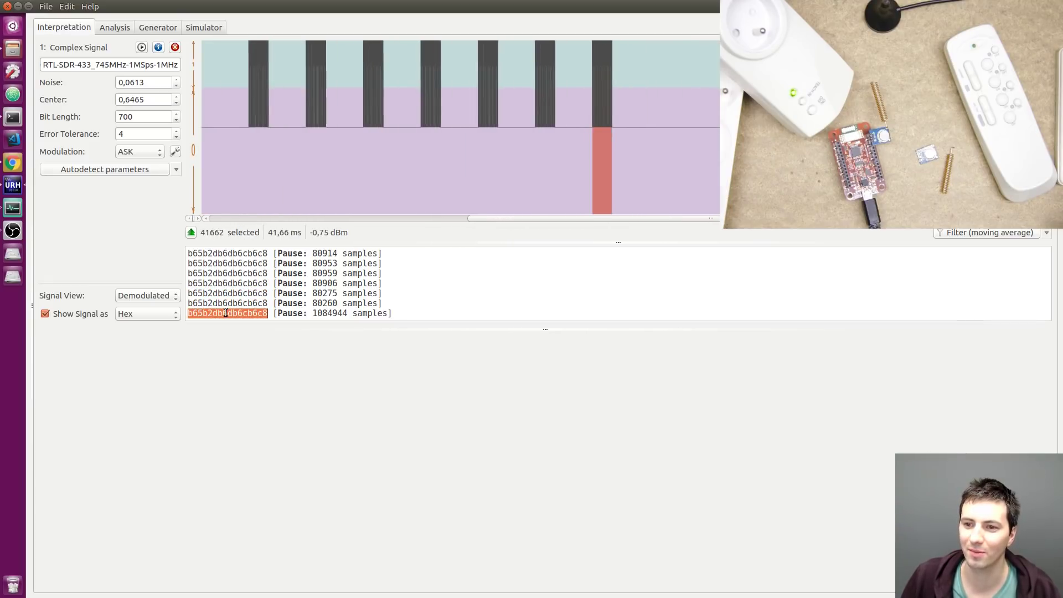
Reselect the first message's hex code, check its right-click View options, and note the 700-bit length
double_click(224, 255)
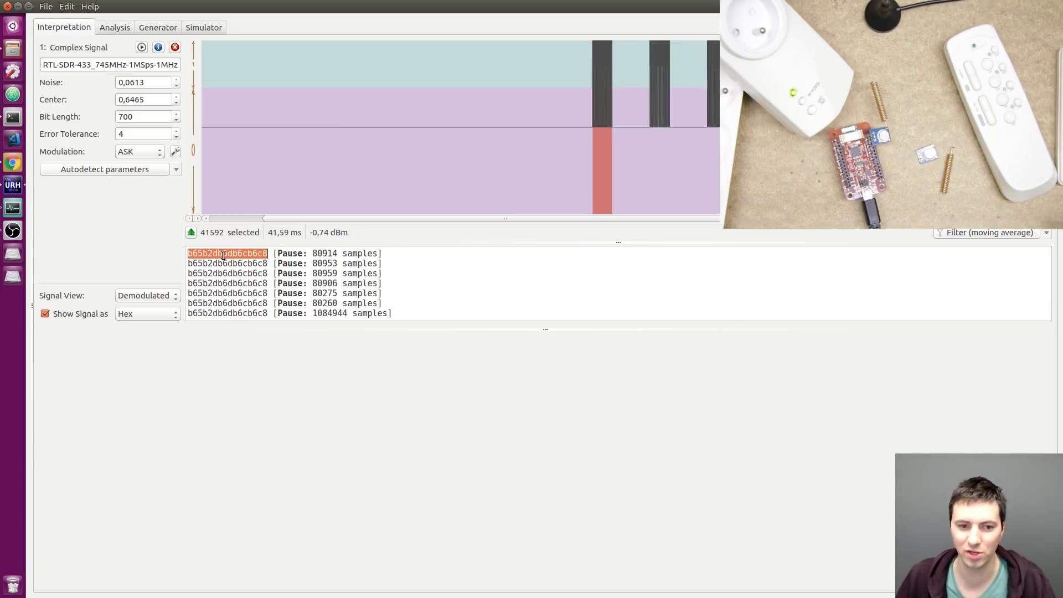
click(224, 255)
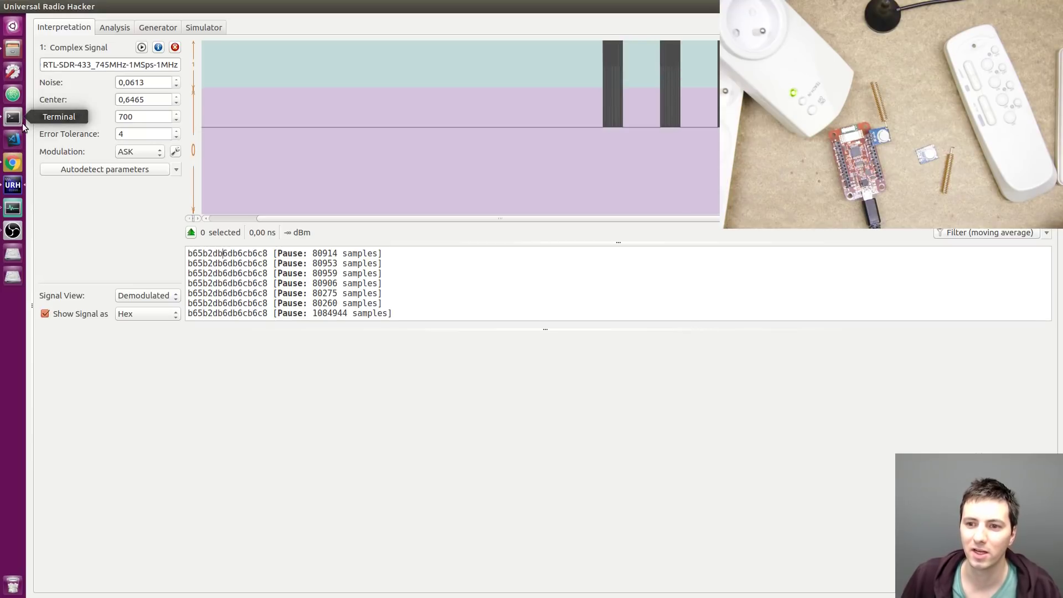
double_click(220, 254)
right_click(220, 254)
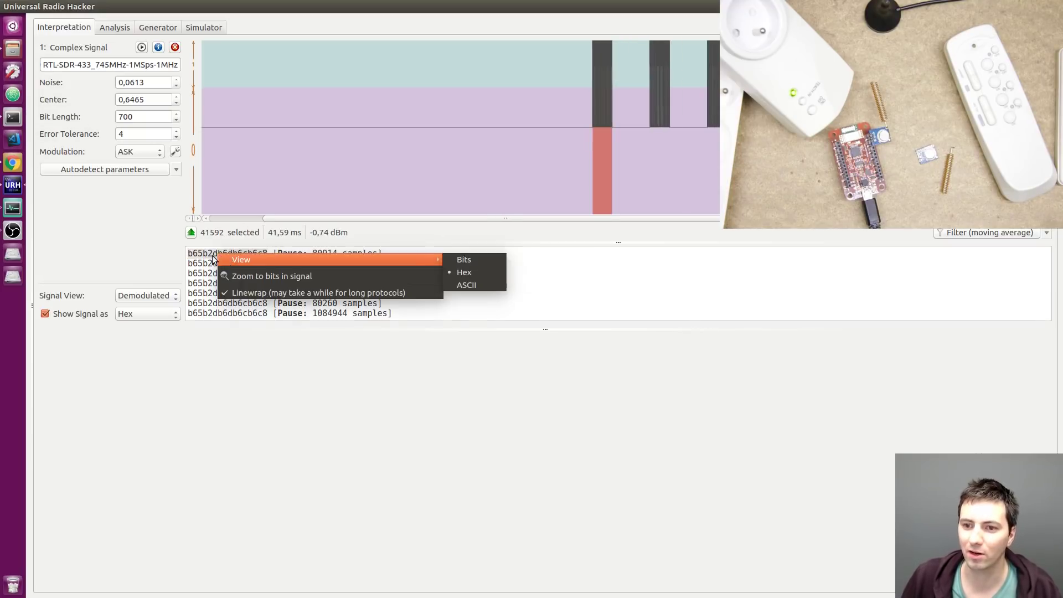
key(Escape)
click(224, 255)
double_click(225, 254)
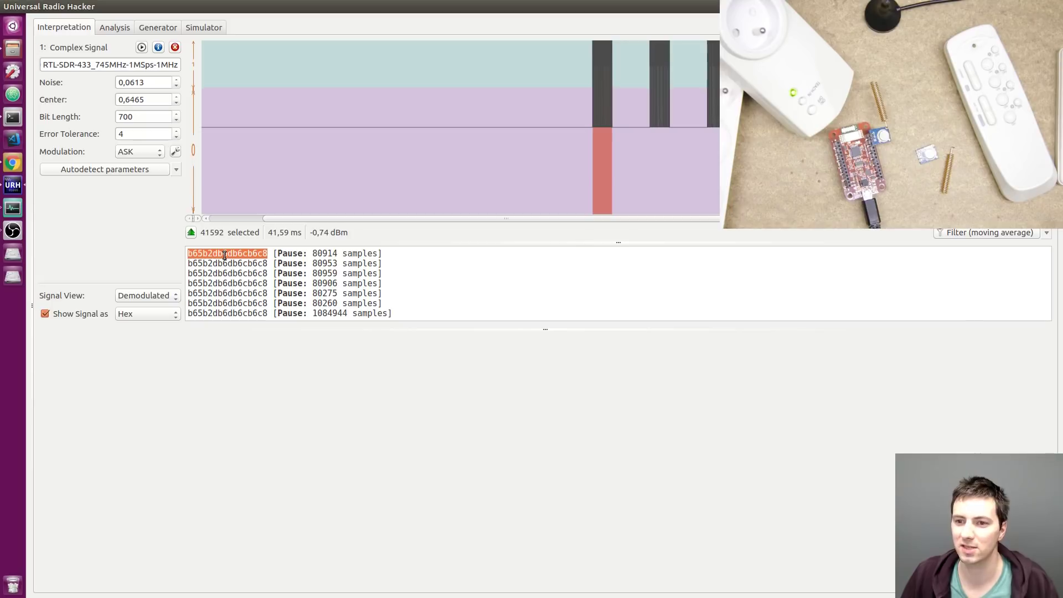
double_click(143, 116)
click(143, 116)
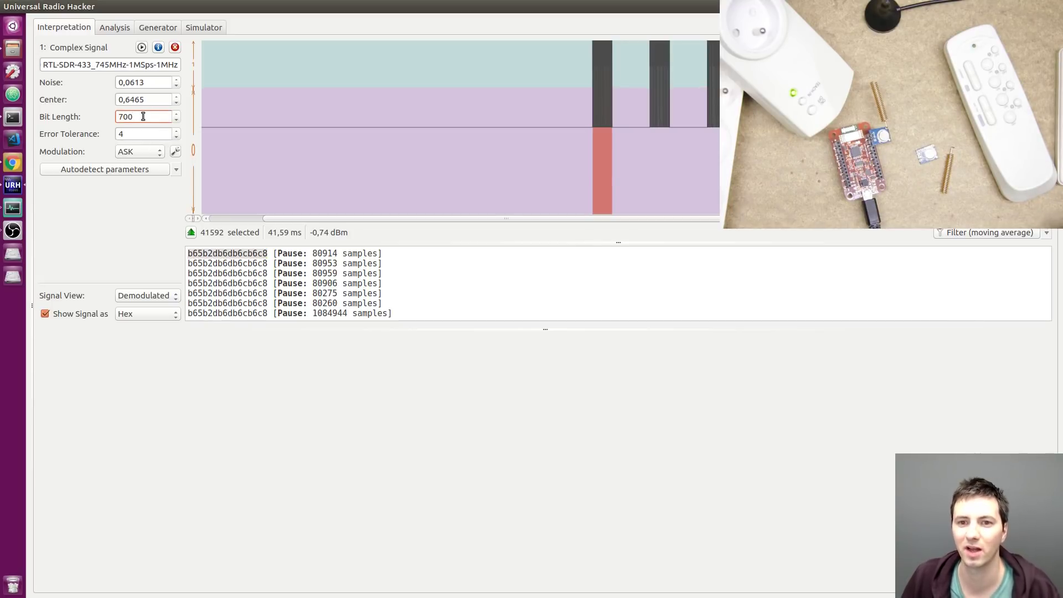
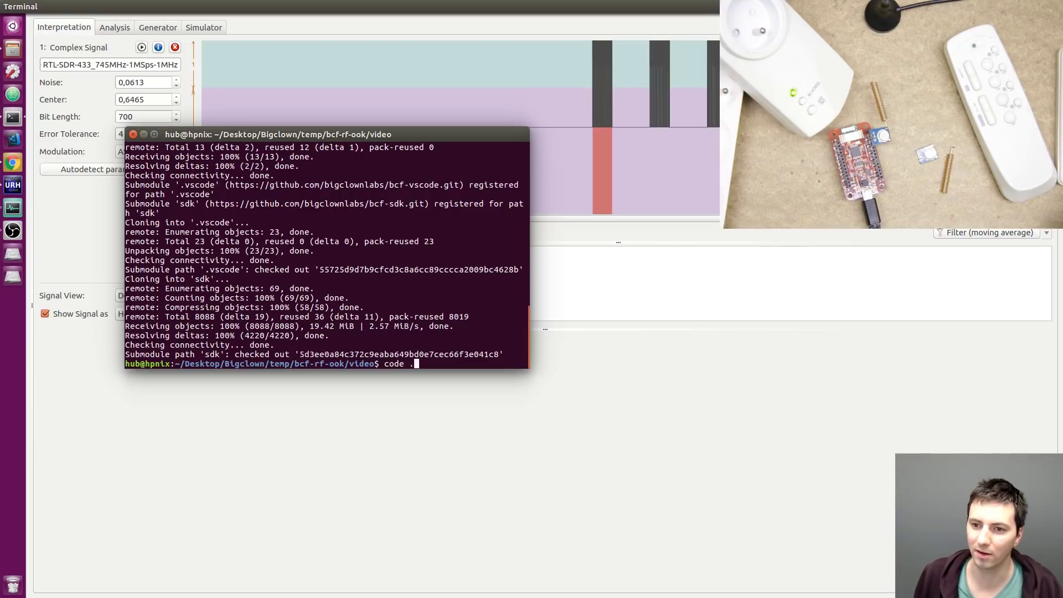
Open the bcf-rf-ook project in the editor and open app/application.c
key(Return)
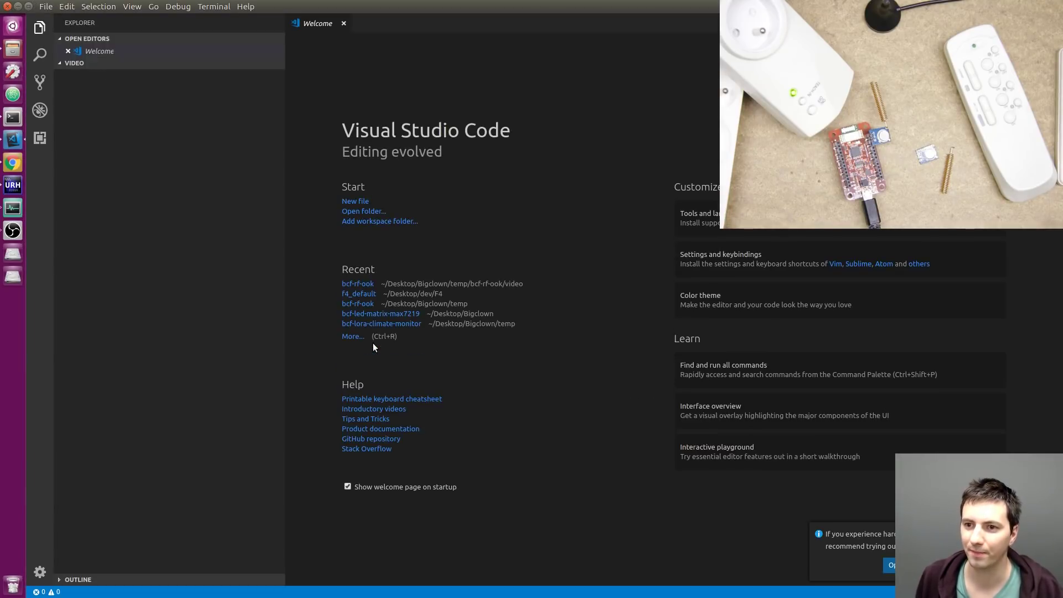
click(75, 76)
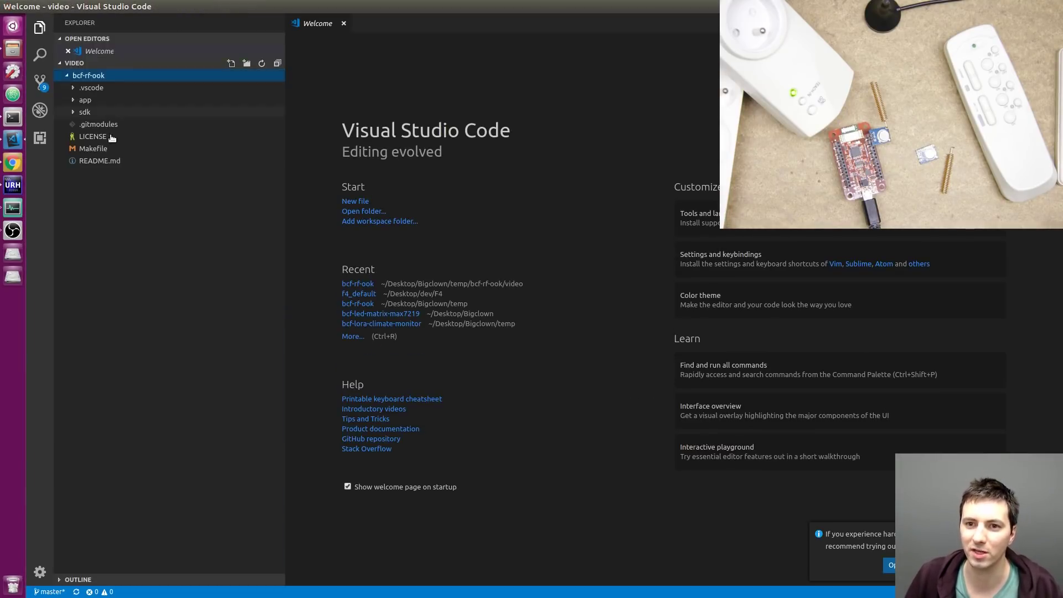
click(76, 101)
click(95, 113)
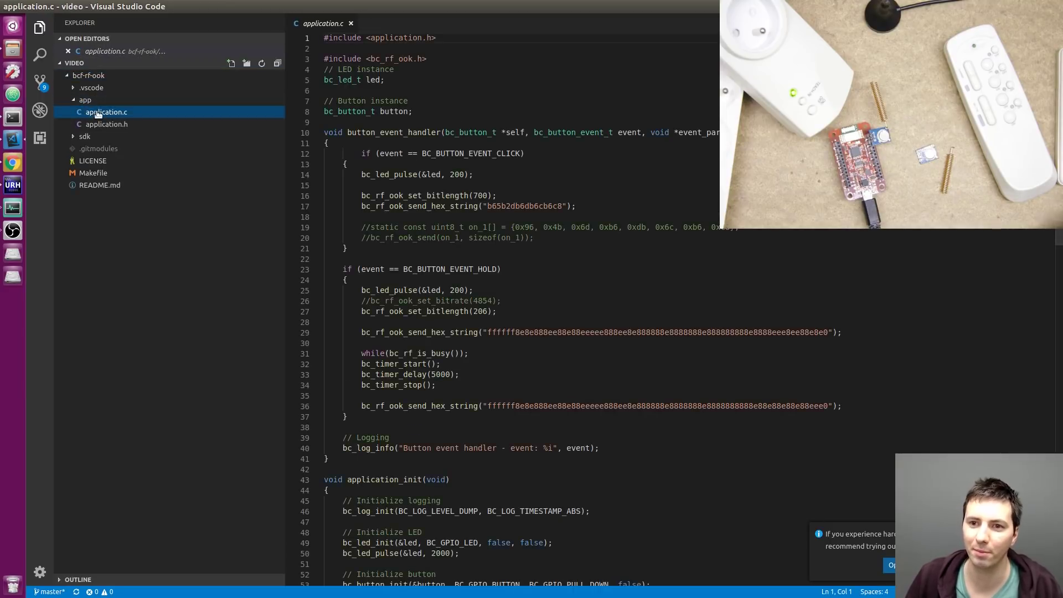
Scroll through application.c and select the BC_GPIO_P17 pin argument in the RF OOK initialisation
scroll(409, 200, down, 14)
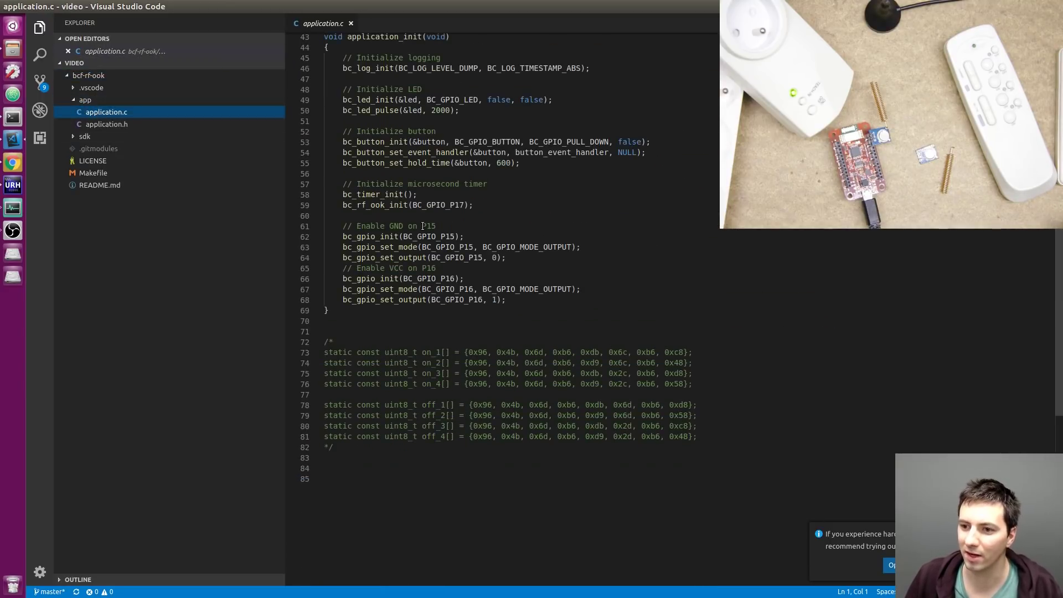
scroll(423, 226, up, 4)
scroll(423, 226, up, 3)
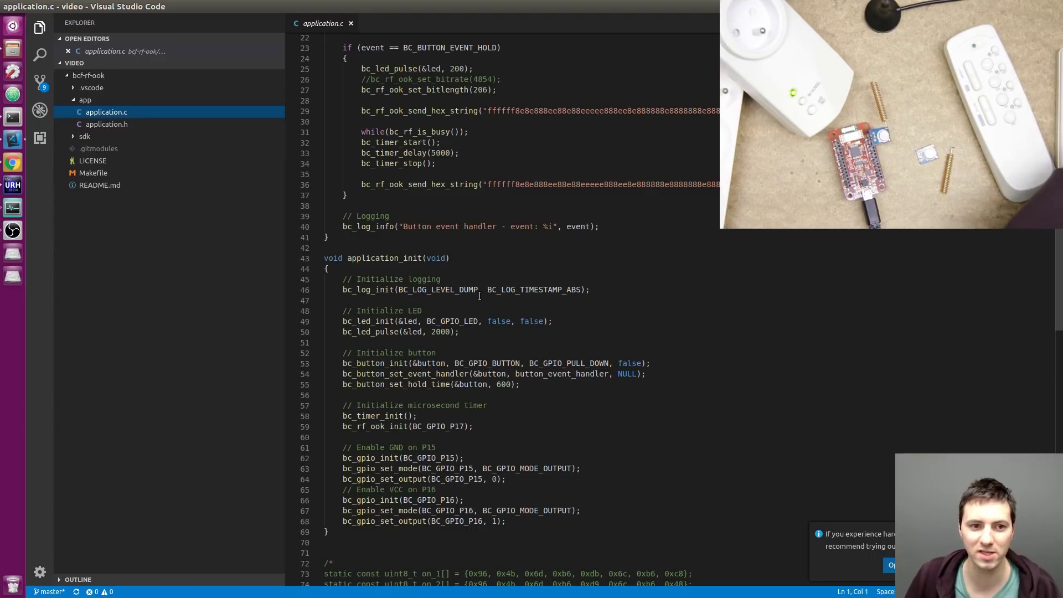
scroll(387, 395, down, 2)
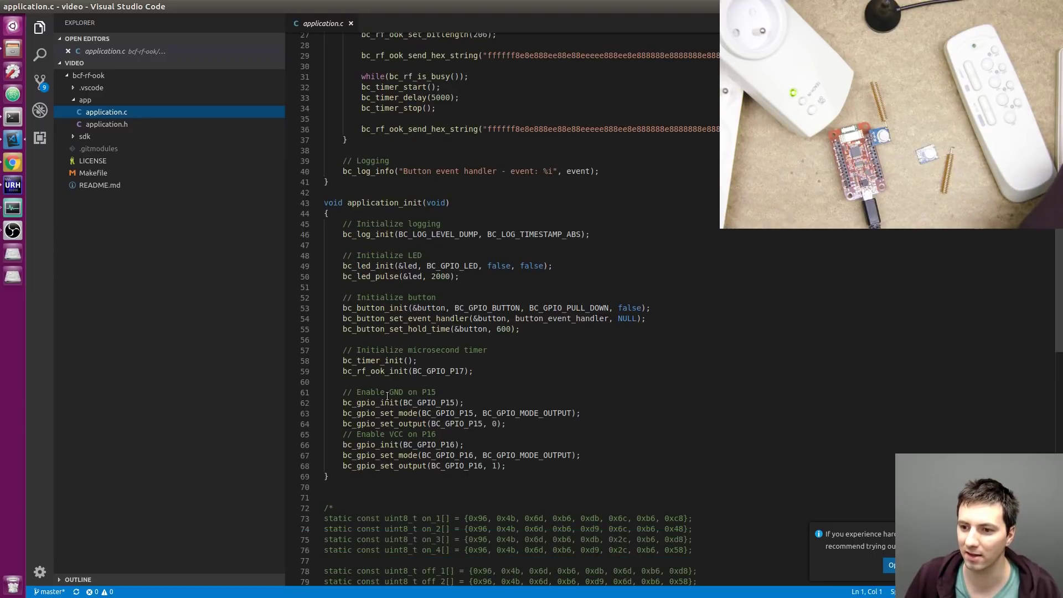
drag(342, 371, 475, 371)
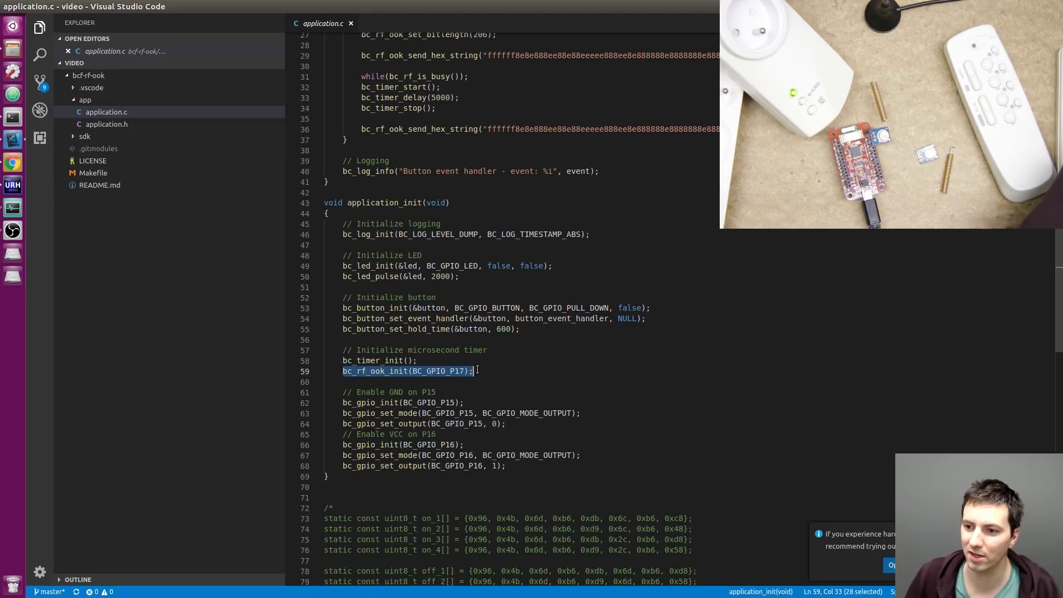
double_click(460, 371)
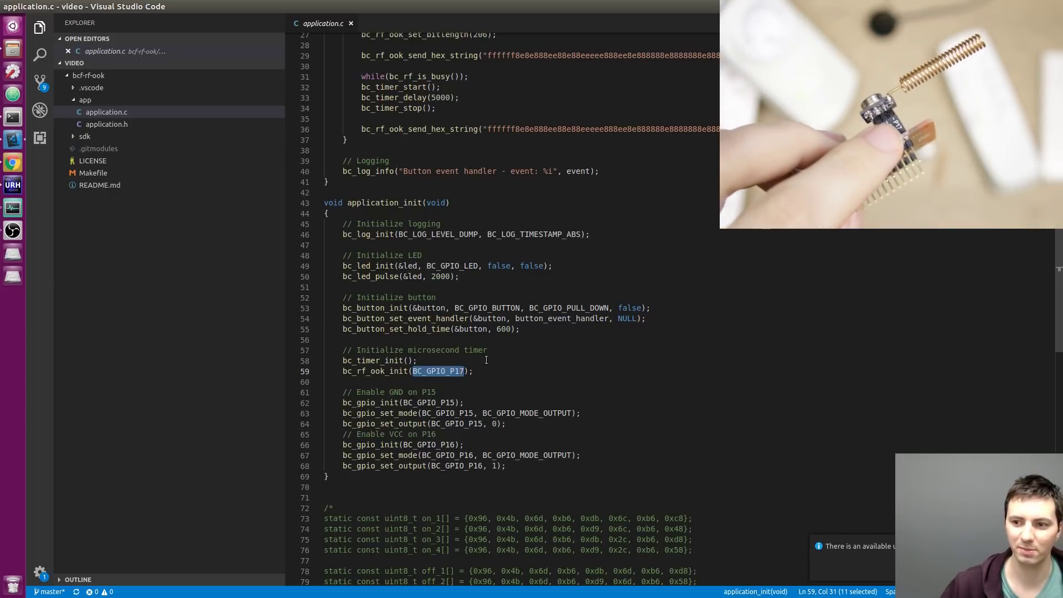
click(464, 371)
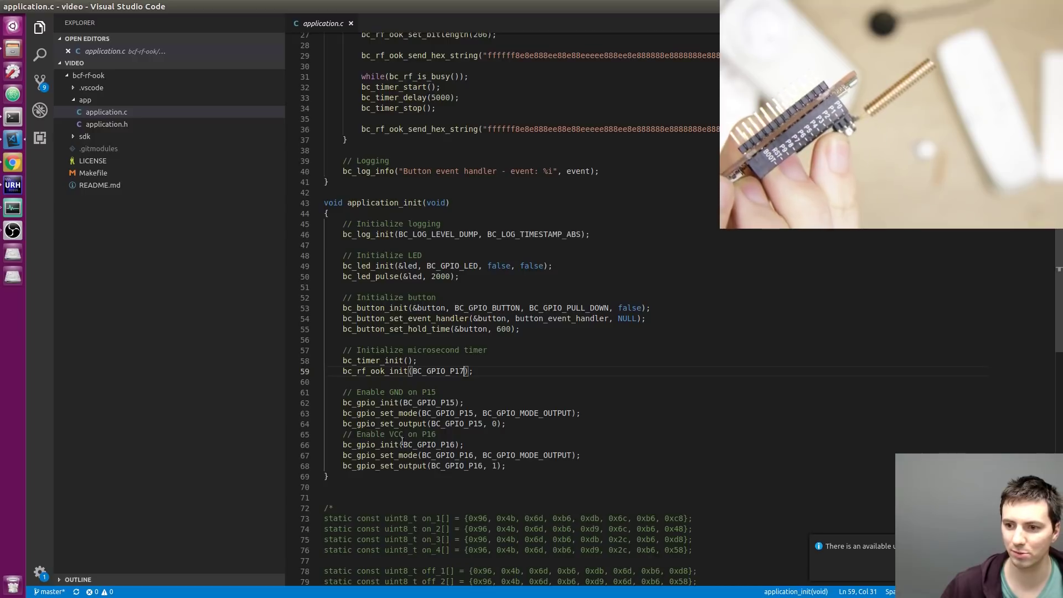
drag(344, 445, 509, 467)
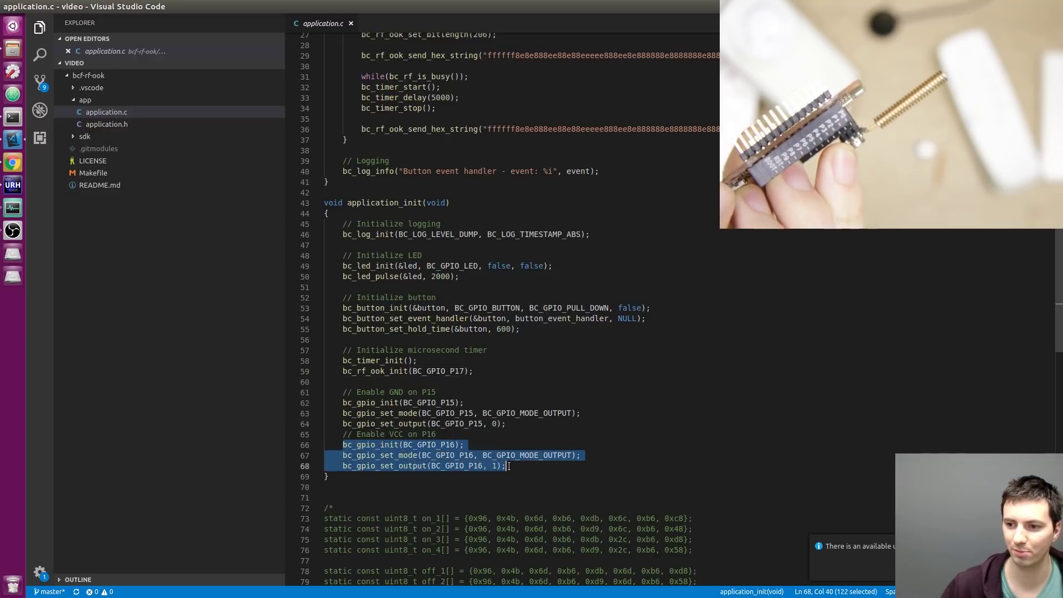
double_click(494, 466)
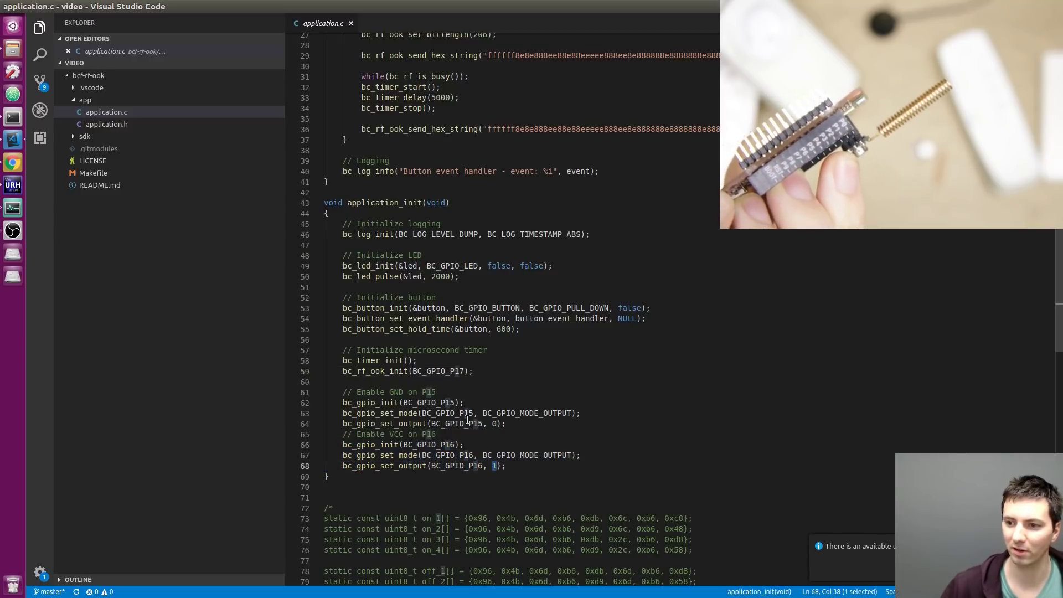
double_click(494, 424)
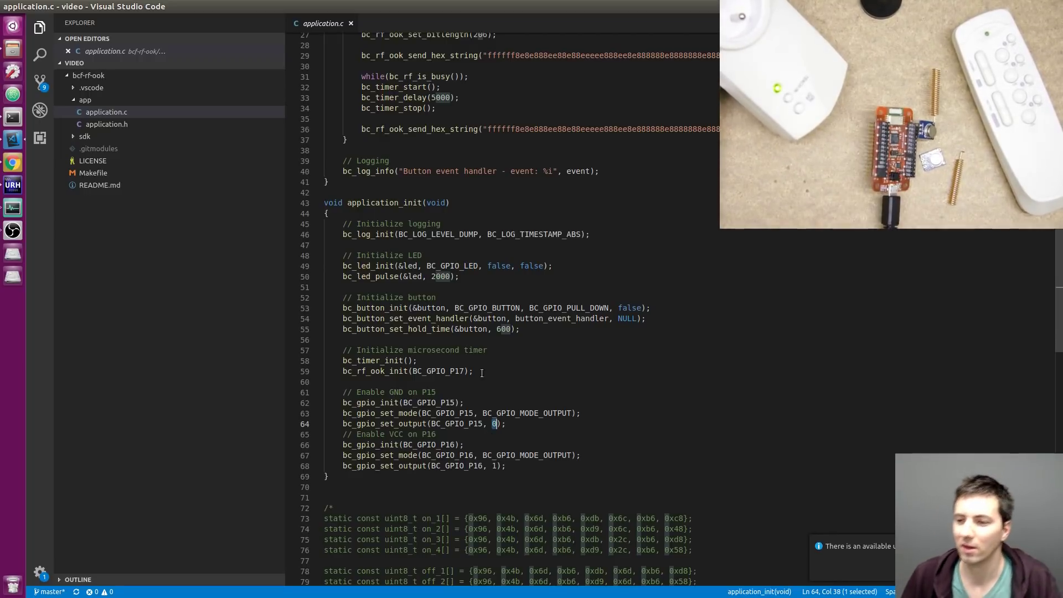
double_click(537, 316)
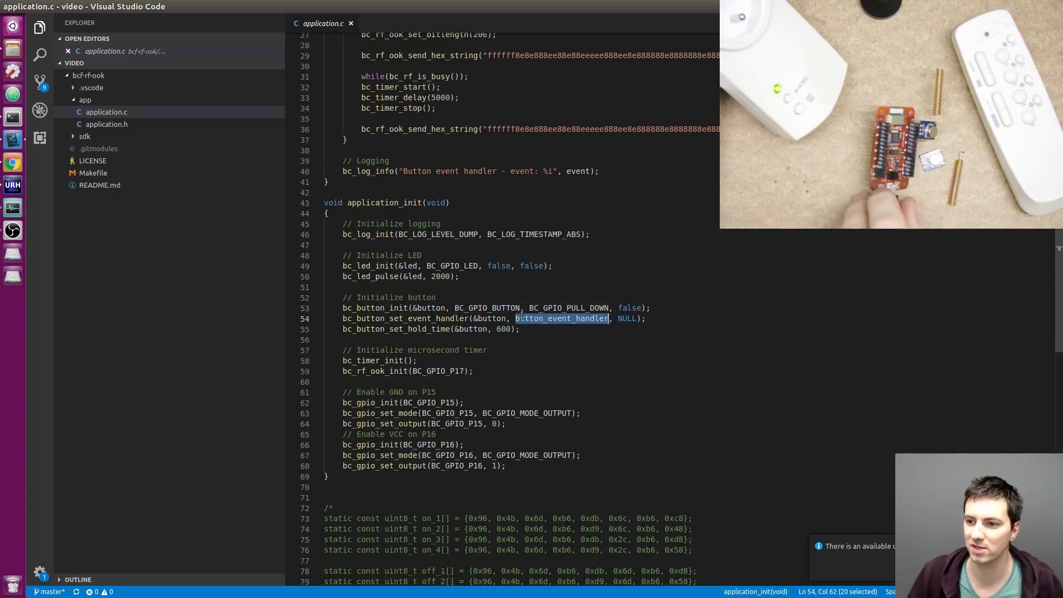
scroll(528, 329, up, 4)
scroll(528, 329, up, 4)
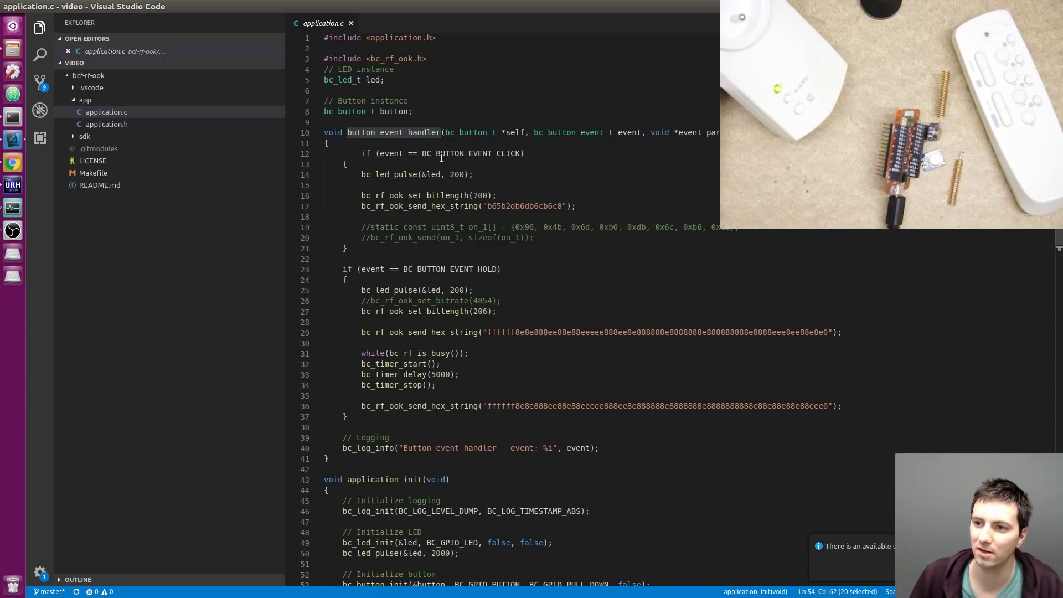
Clear the old bitlength value 700 and hex string from the click branch
double_click(470, 153)
click(452, 269)
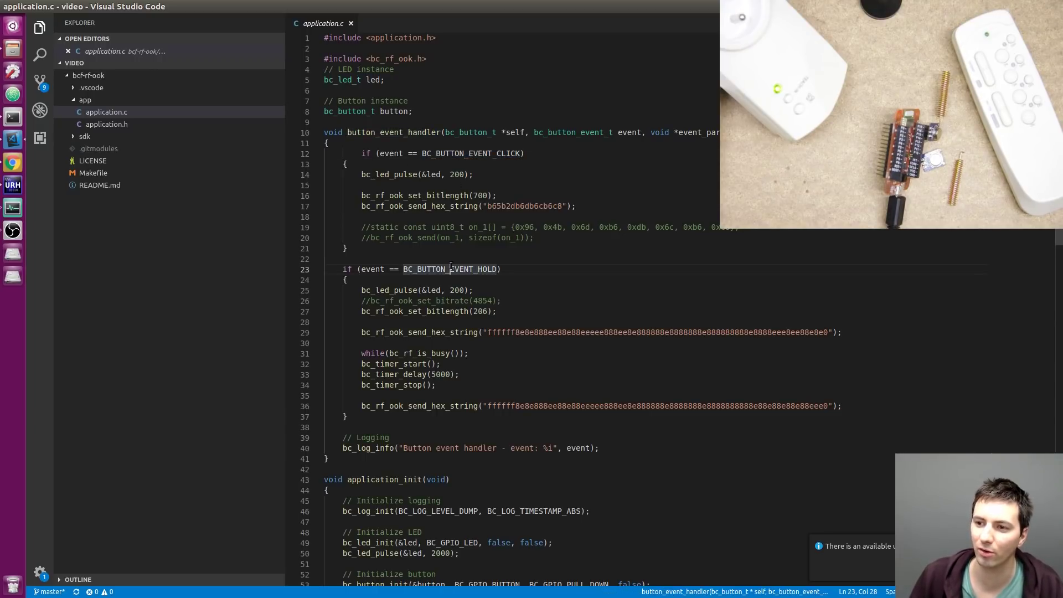
double_click(480, 196)
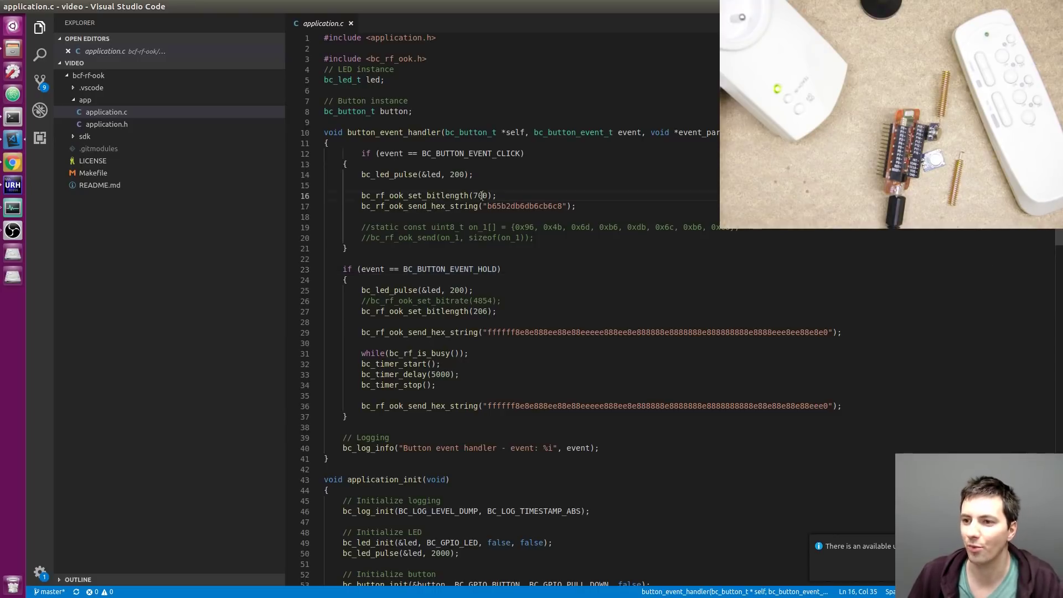
key(BackSpace)
double_click(505, 206)
key(BackSpace)
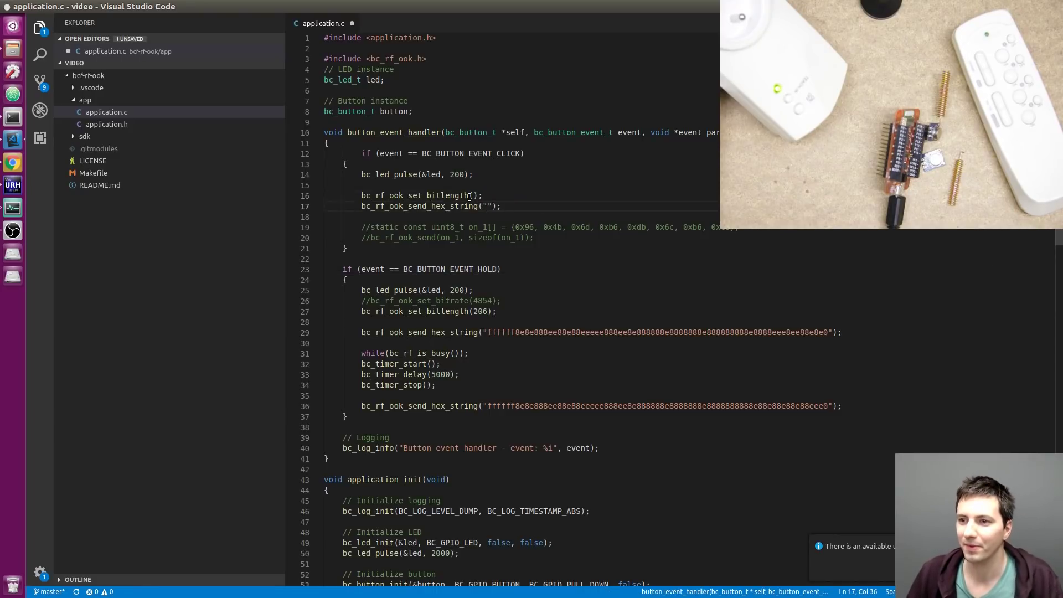
Remove line 12's extra indent, paste hex b65b2db6db6cb6c8, save, and list build tasks
drag(361, 153, 344, 154)
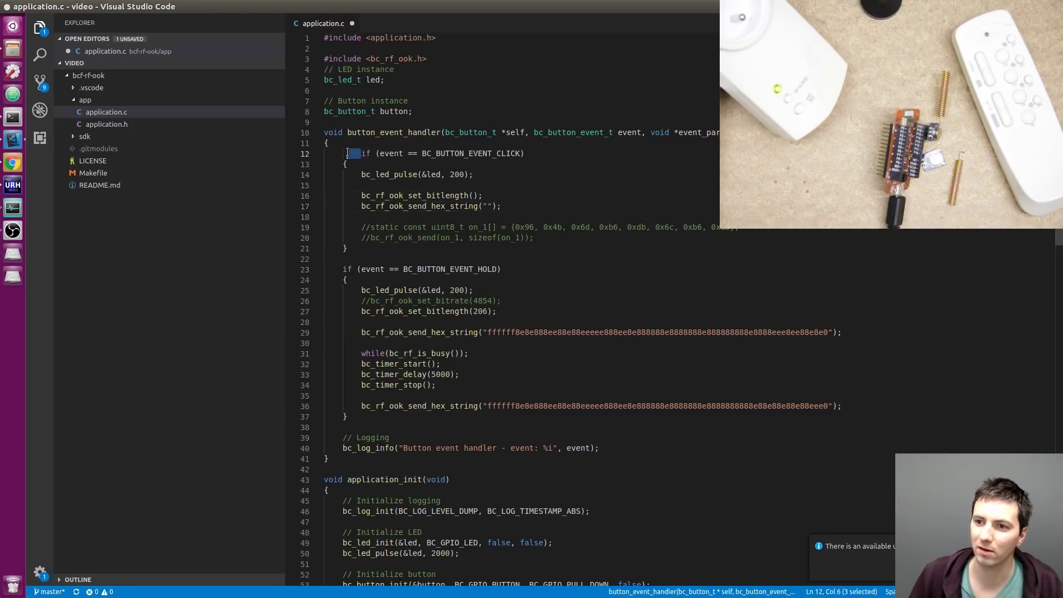
key(BackSpace)
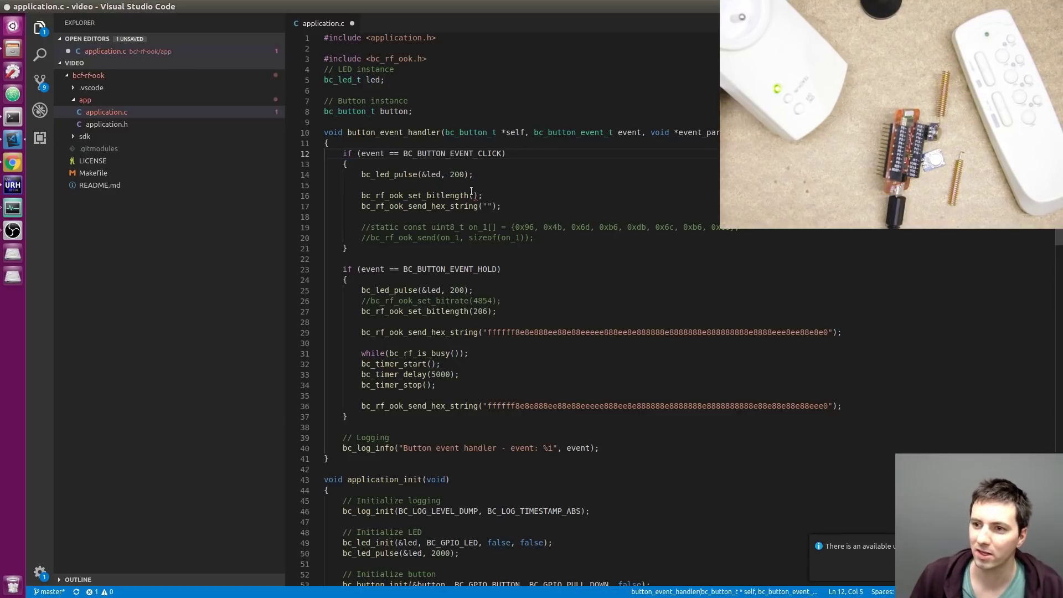
click(474, 196)
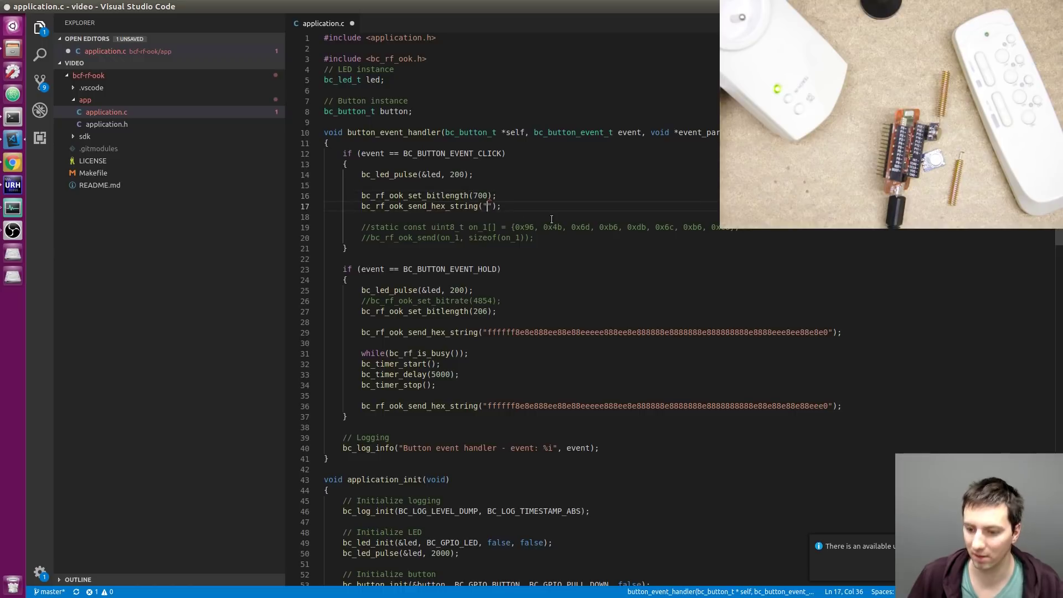
text(b65b2db6db6cb6c8)
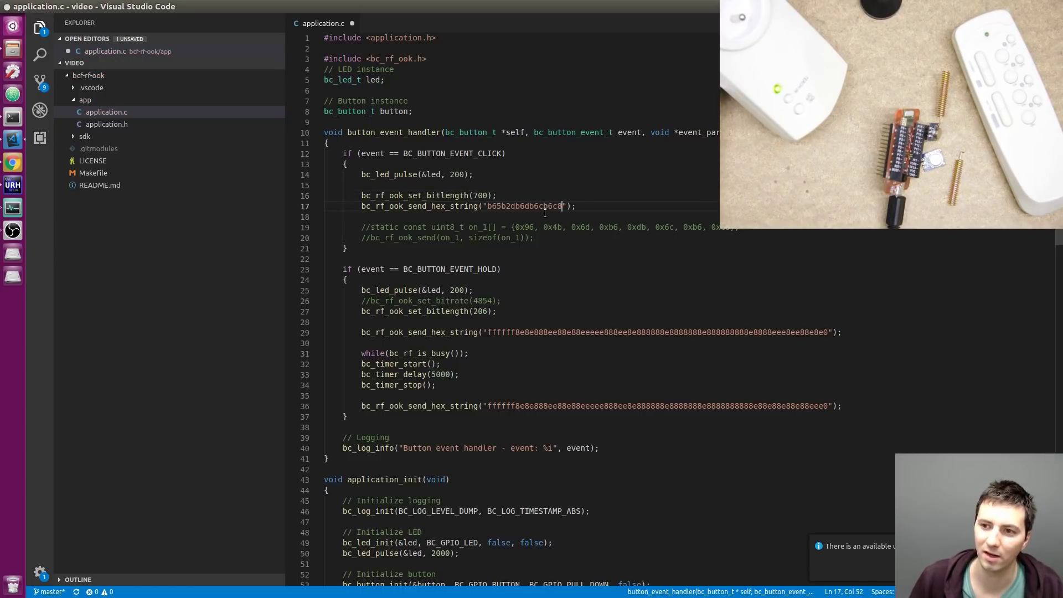
key(ctrl+s)
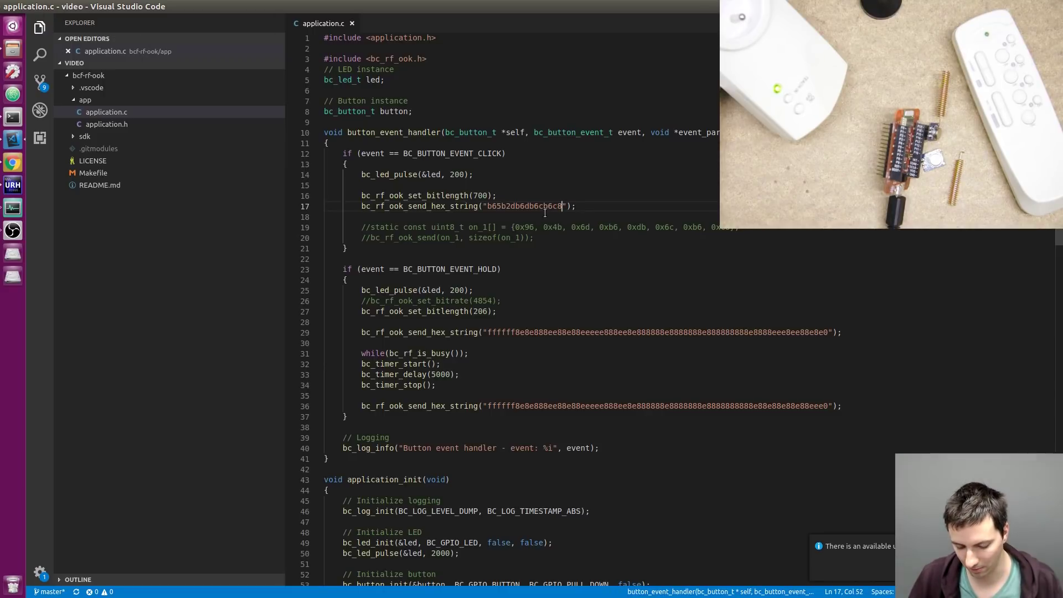
key(ctrl+shift+b)
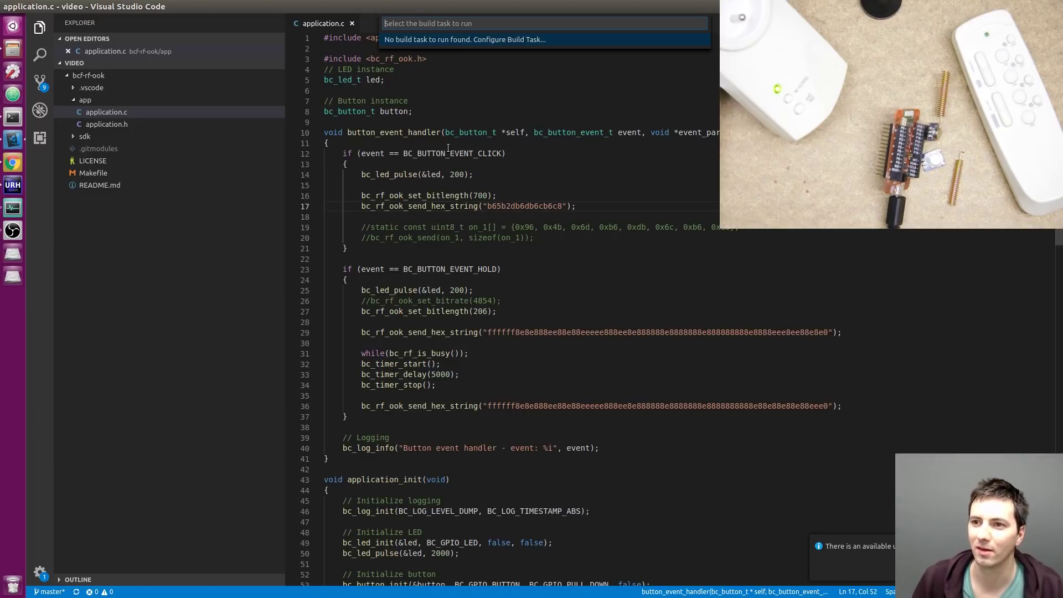
Open tasks.json from the .vscode folder to inspect the build tasks
key(Escape)
click(83, 87)
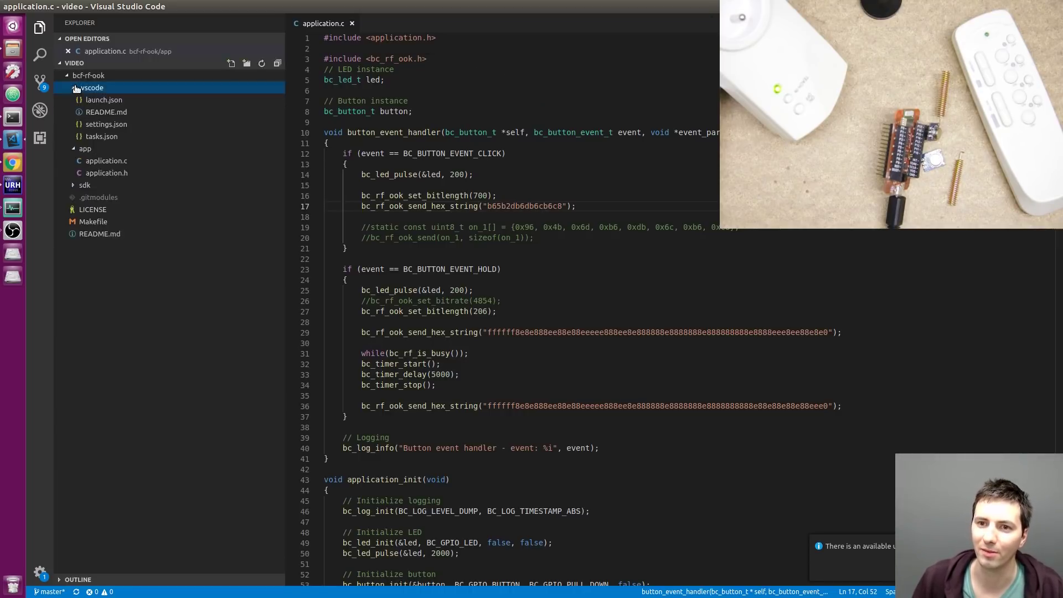
click(94, 137)
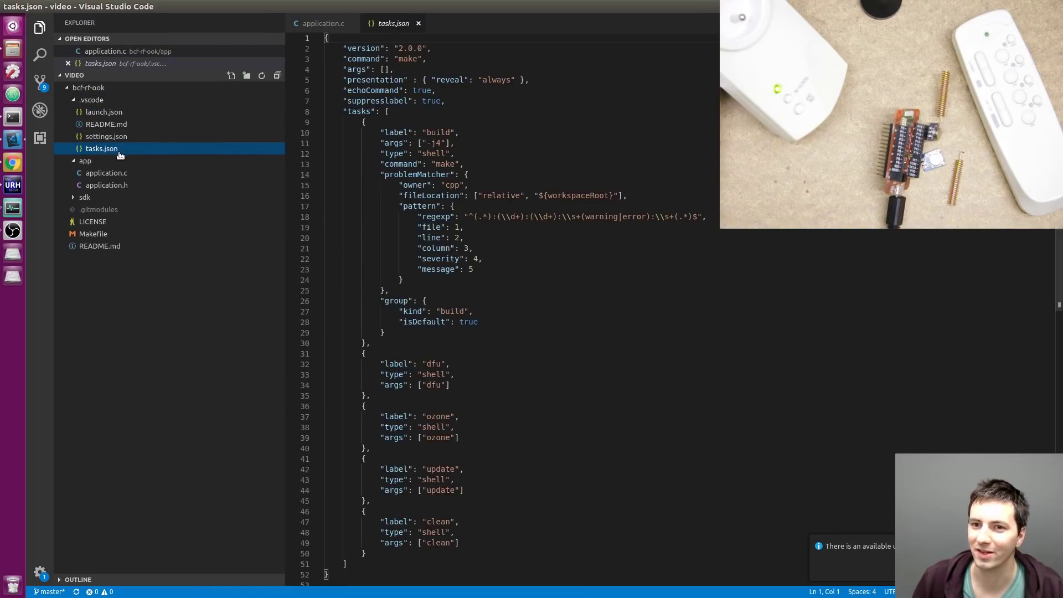
Try the default build task twice, then bring the Terminal window to the front
key(ctrl+shift+b)
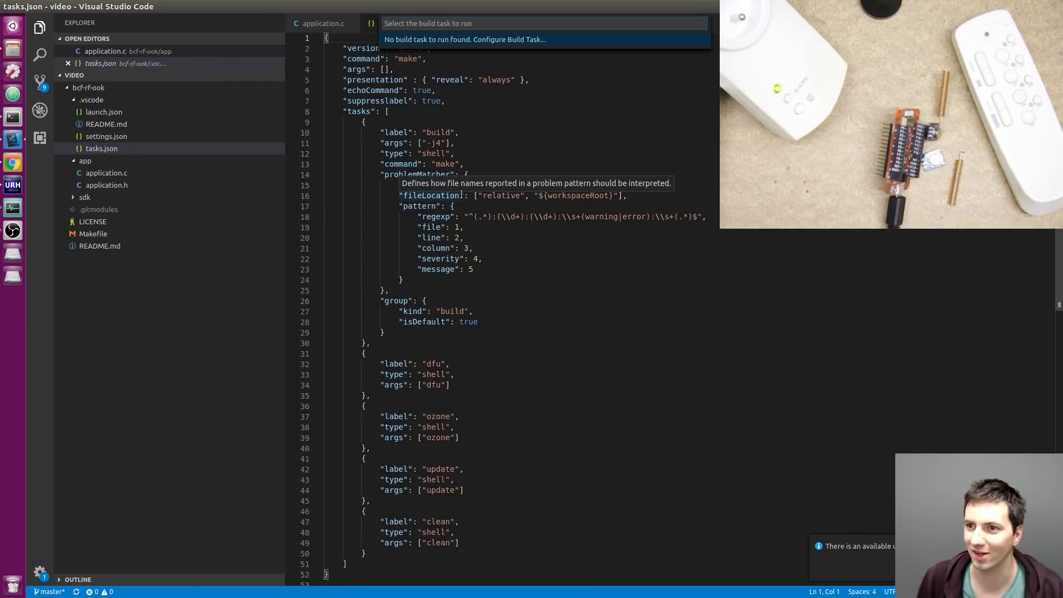
key(Escape)
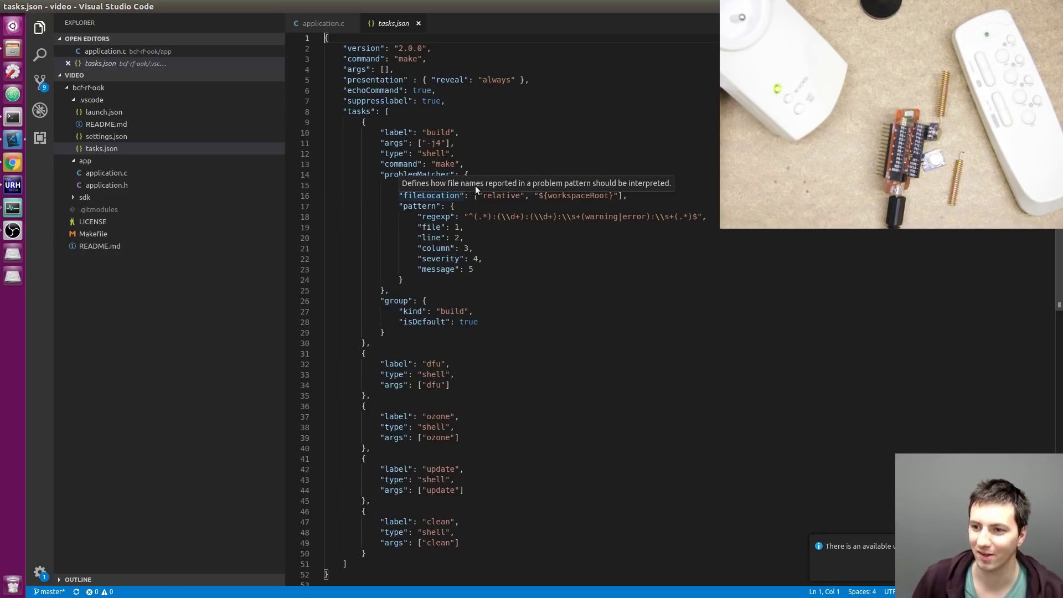
click(475, 185)
key(ctrl+shift+b)
key(Escape)
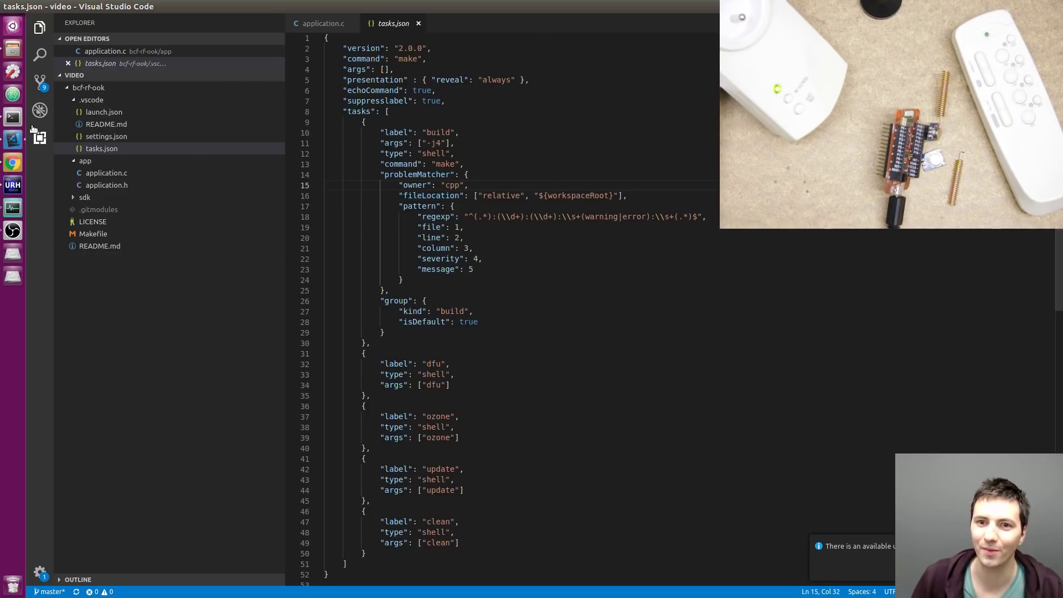
click(13, 117)
drag(362, 146, 363, 141)
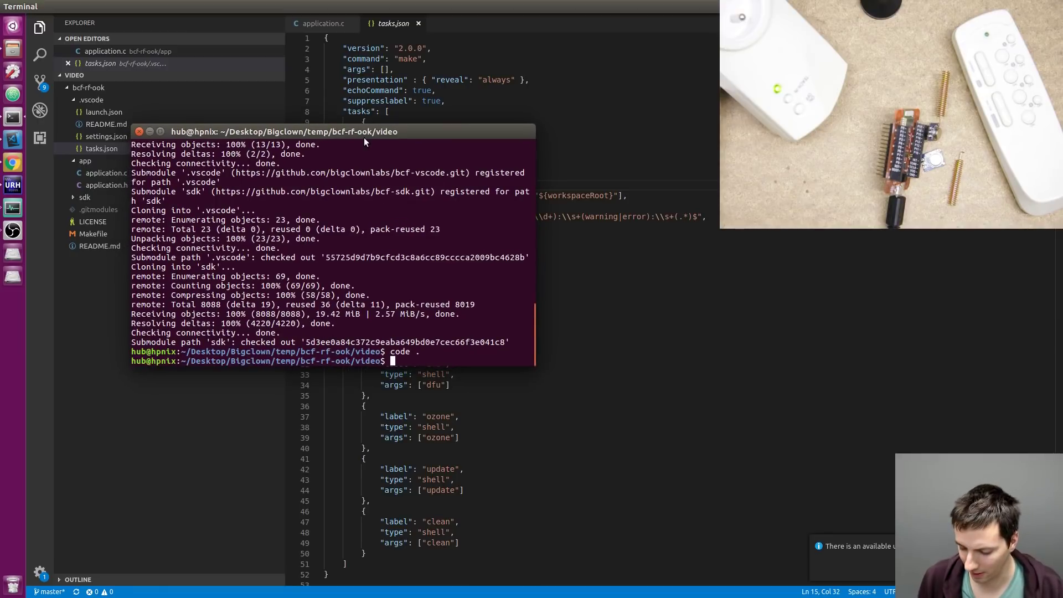
Enter the bcf-rf-ook folder and build the firmware with make -j
text(cd)
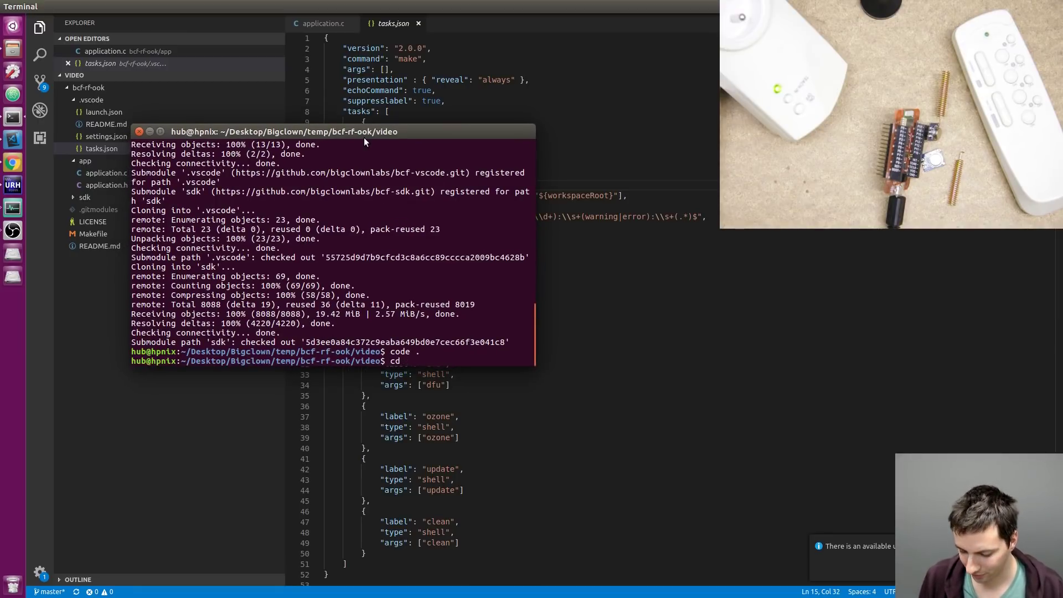
text( bcf)
key(Tab)
key(Return)
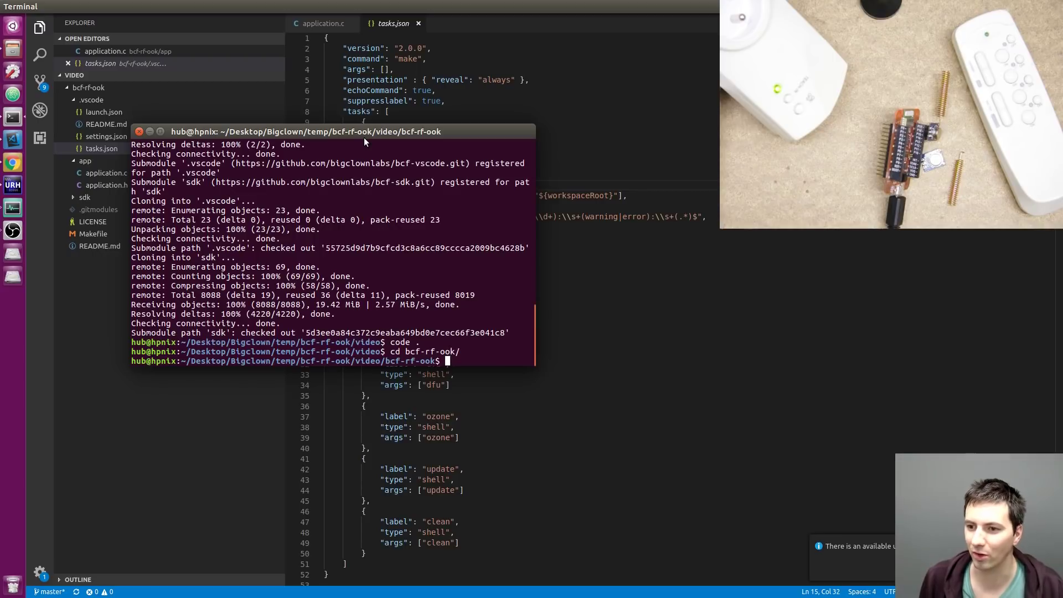
text(make)
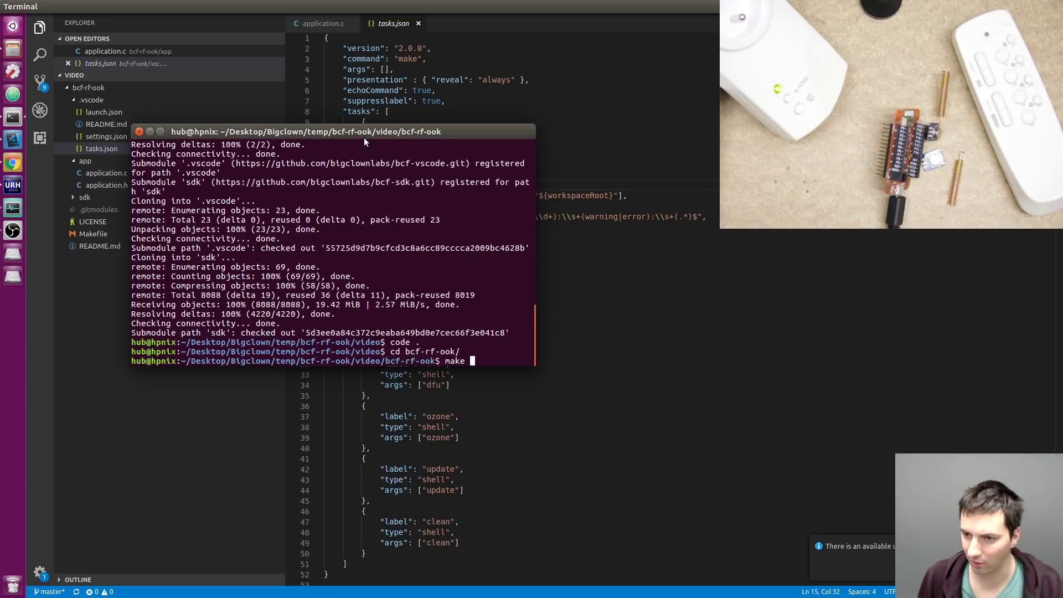
text( -j)
key(Return)
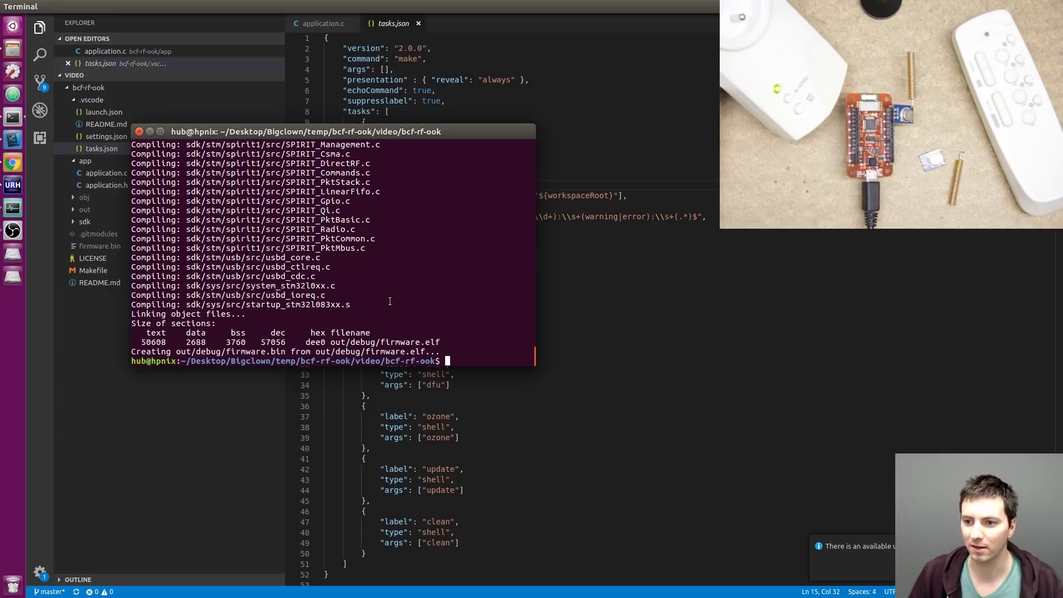
Run bcf flash and choose device 0 to flash the firmware
text(bcf)
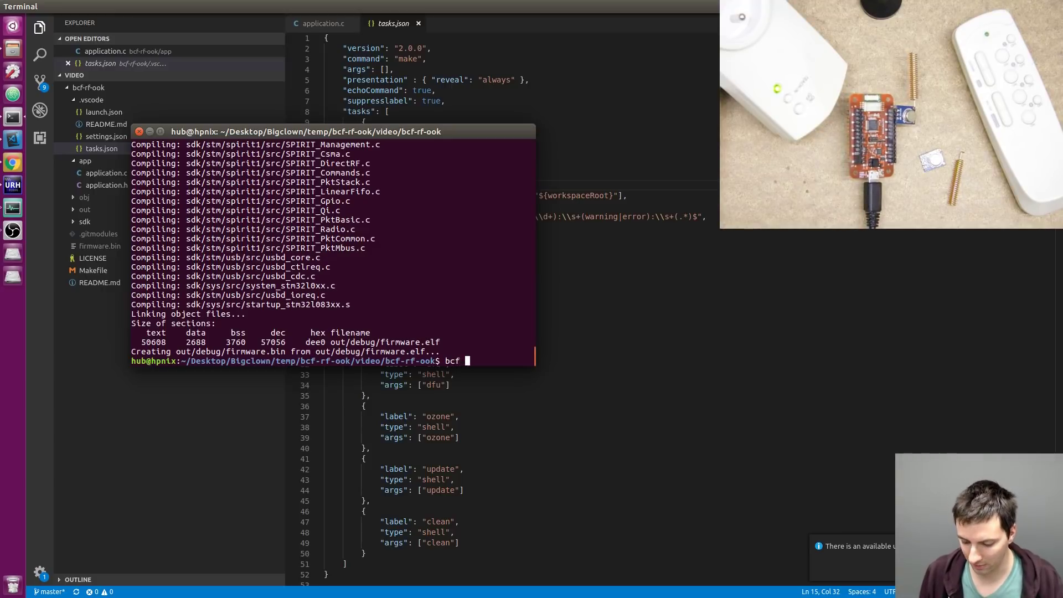
text( flash)
key(Return)
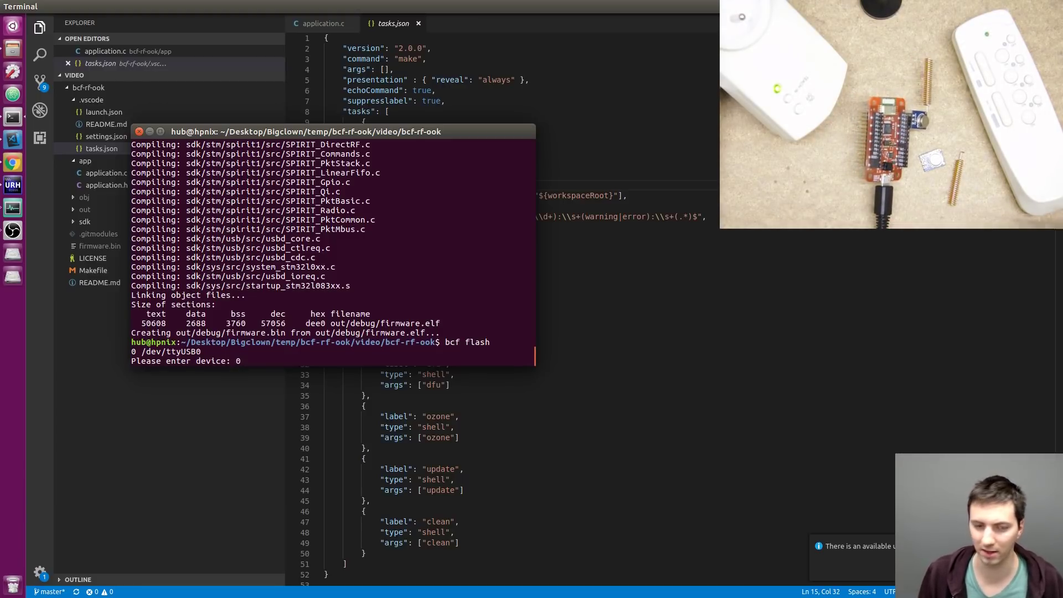
text(0)
key(Return)
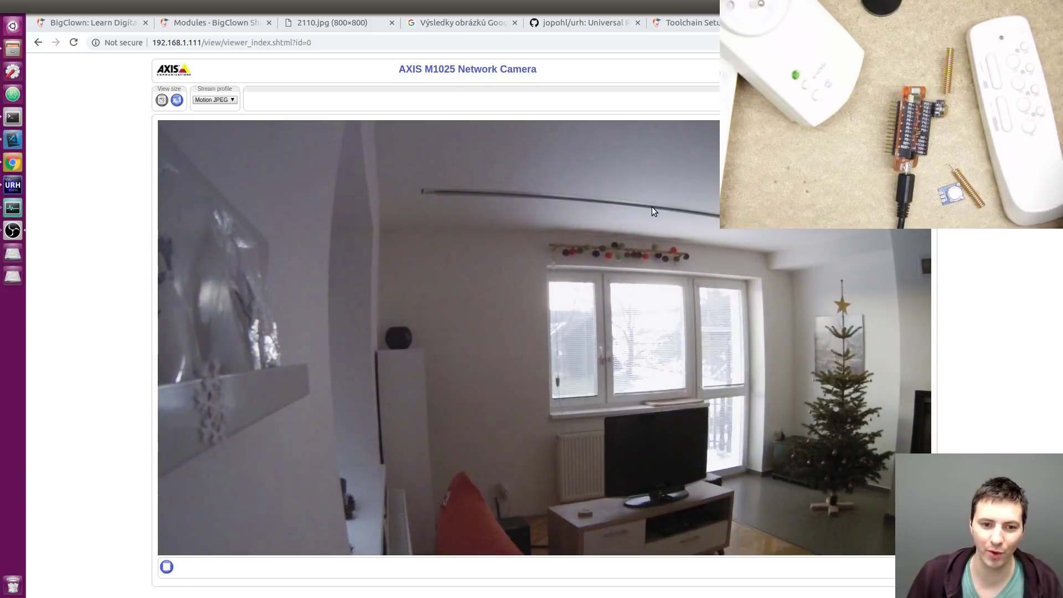
click(16, 139)
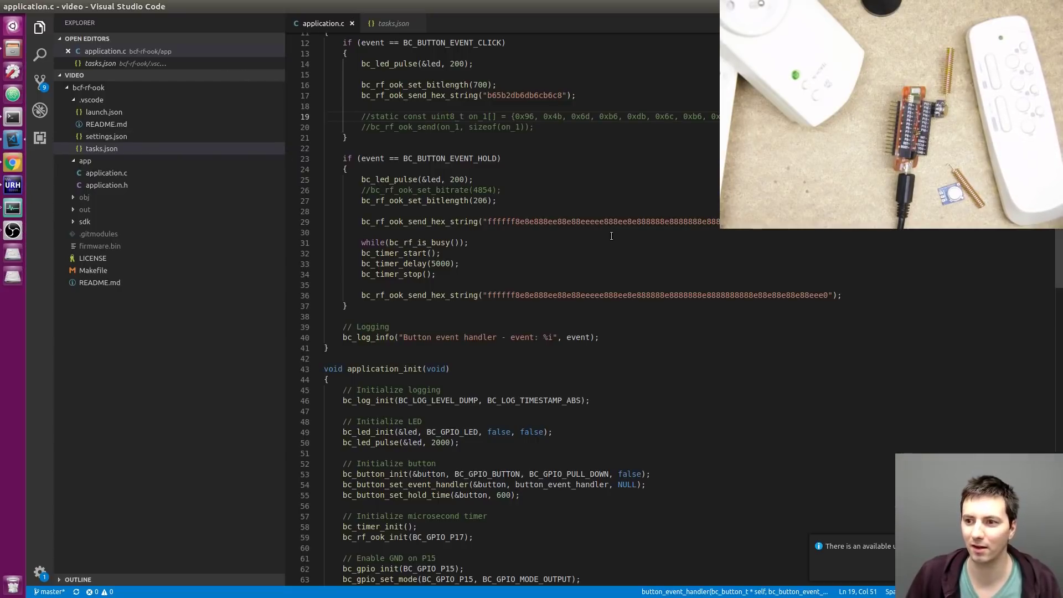
scroll(587, 222, up, 2)
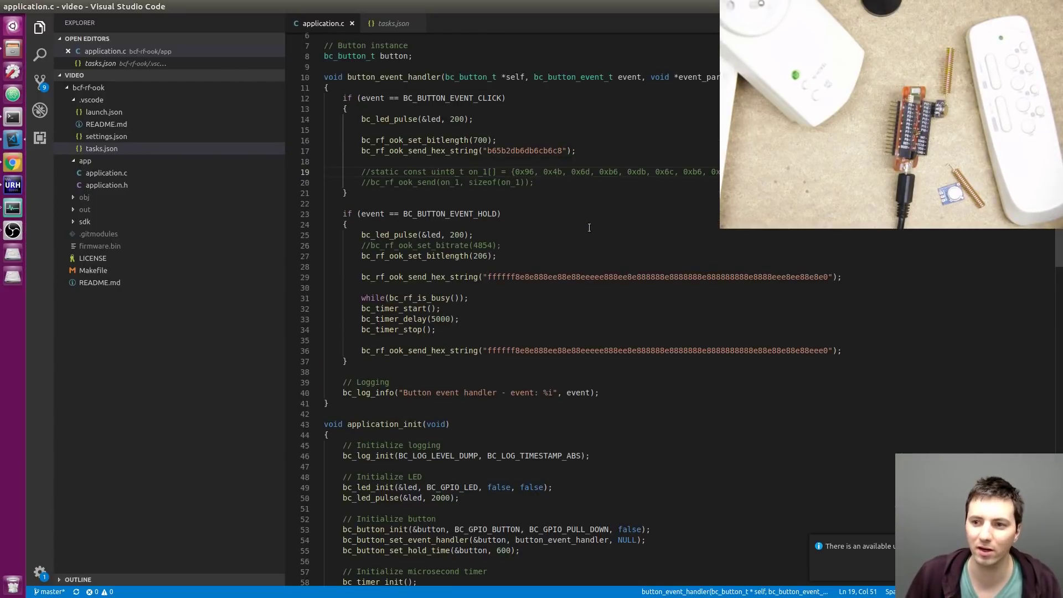
double_click(606, 279)
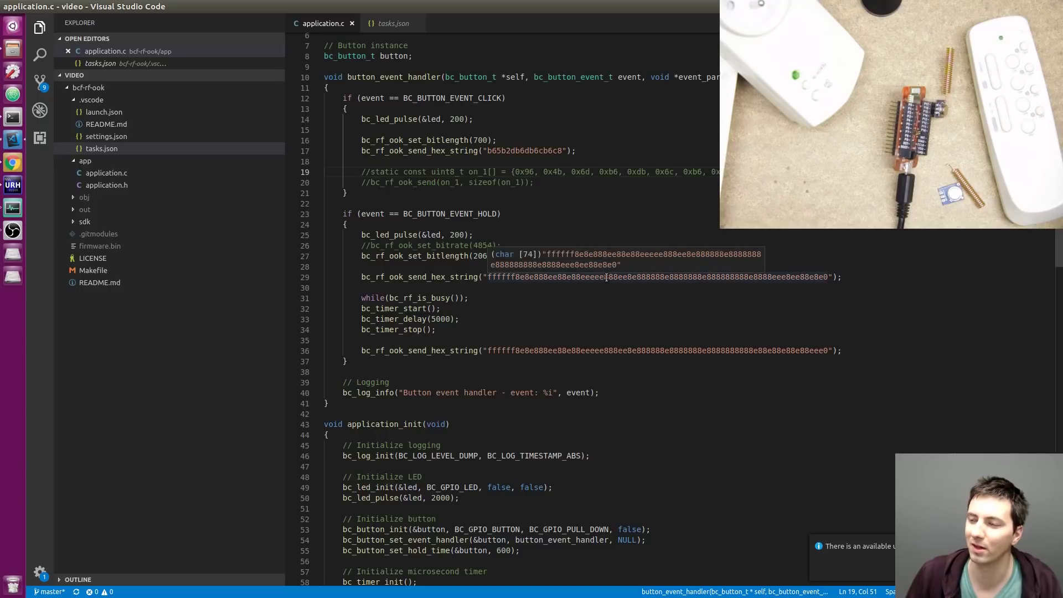
double_click(476, 257)
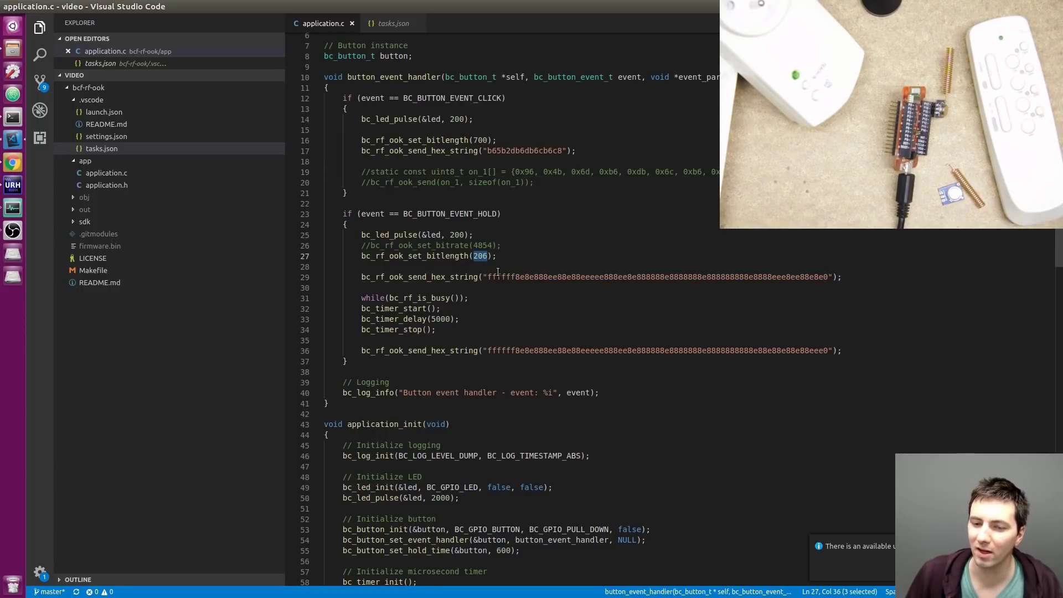
drag(438, 269, 438, 332)
double_click(441, 319)
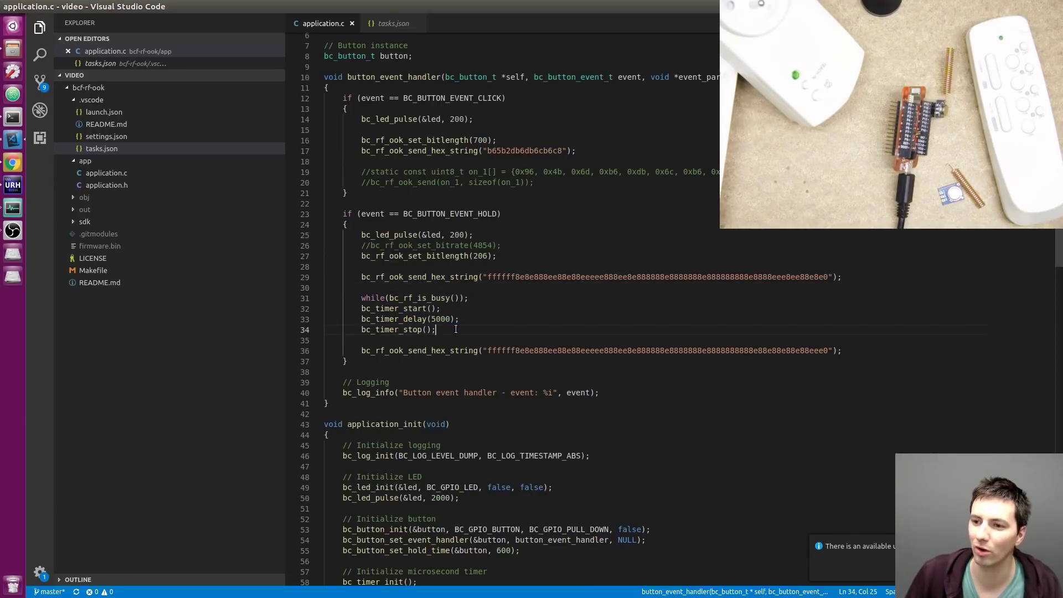
click(441, 319)
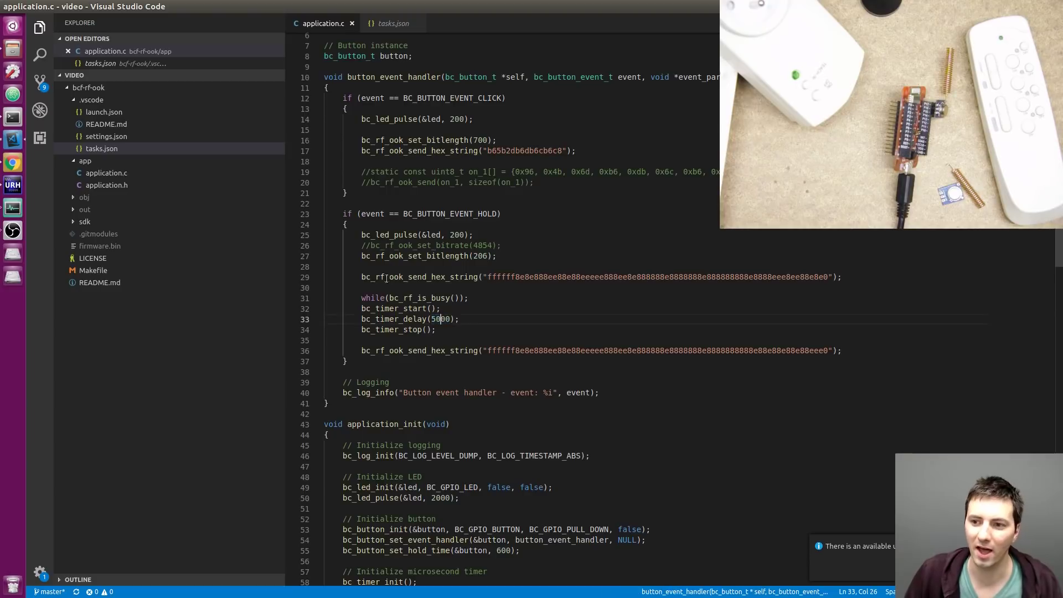
drag(336, 214, 325, 372)
click(325, 372)
double_click(443, 213)
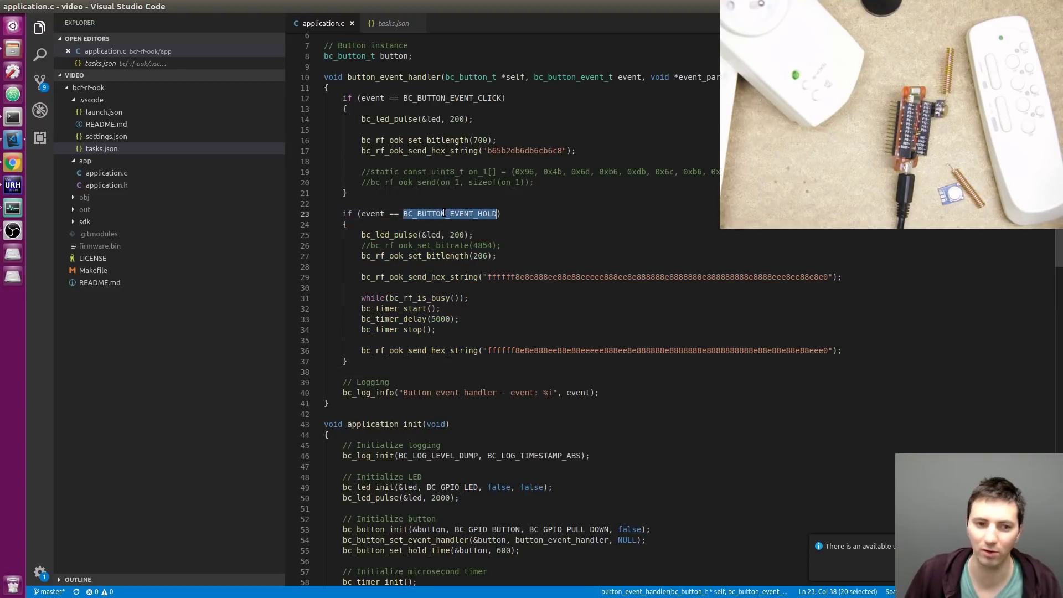
click(444, 213)
click(16, 165)
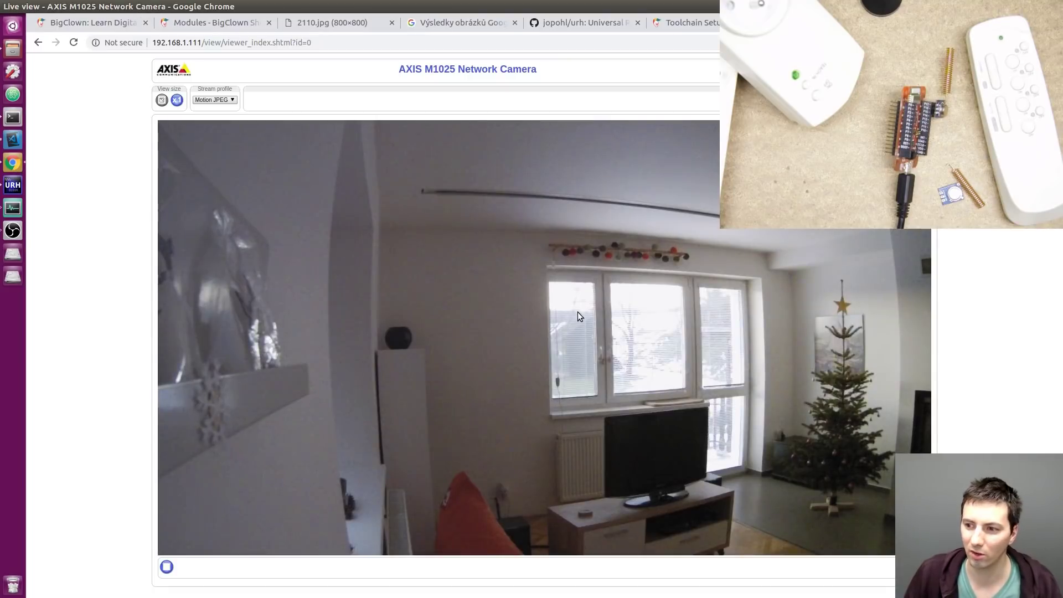